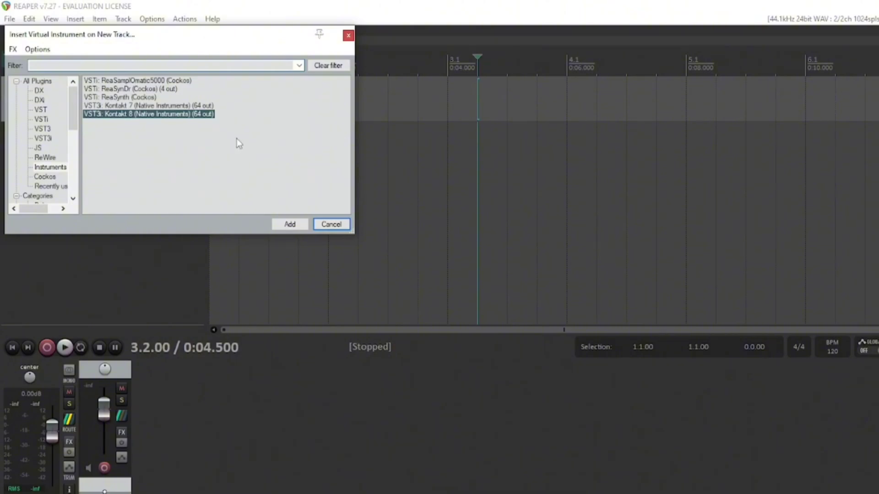
- Add Kontakt 8 as a virtual instrument on a new track, declining the additional output tracks
{"action": "left_click_drag", "start_coordinate": [255, 34], "coordinate": [262, 38]}
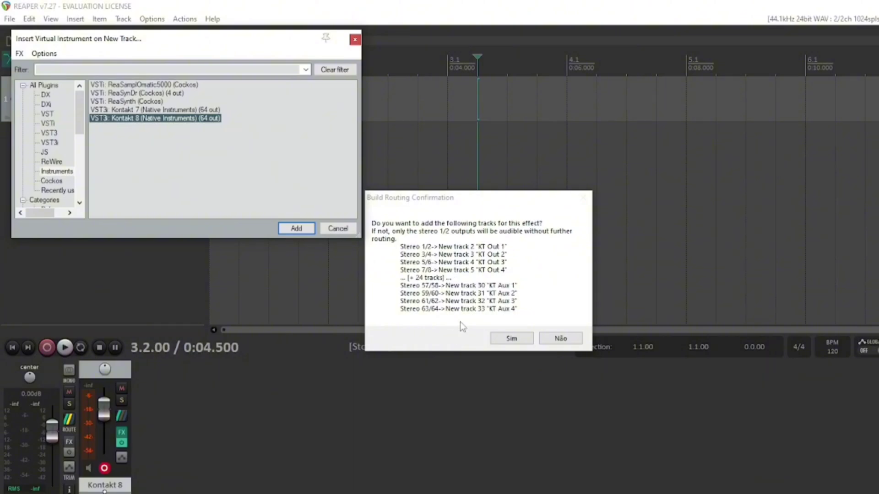
{"action": "left_click", "coordinate": [565, 344]}
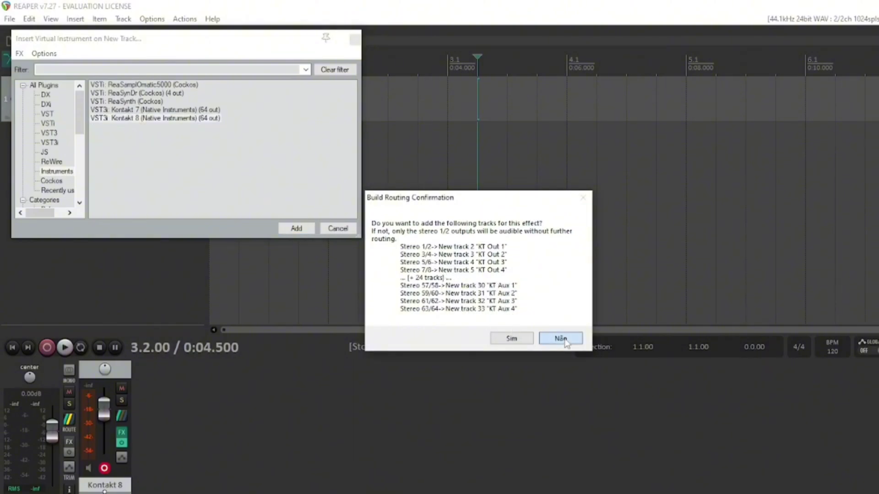
{"action": "left_click", "coordinate": [565, 341]}
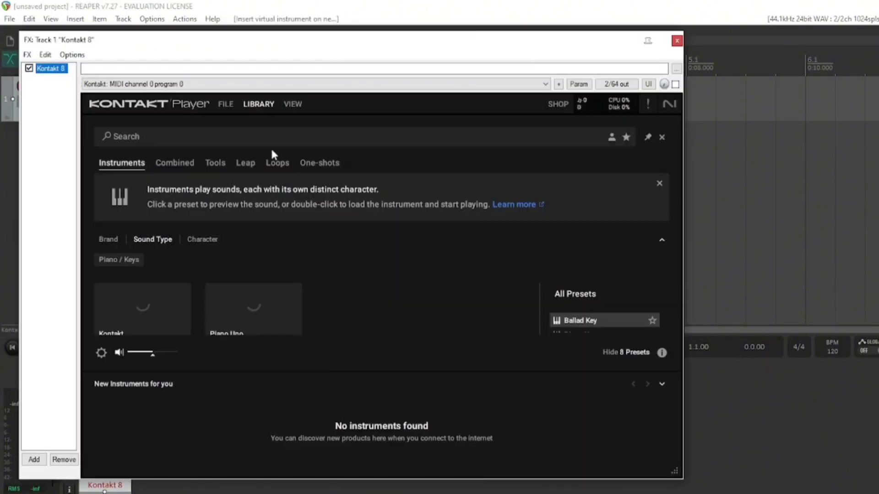
- Switch Kontakt from the library browser to the rack and load the recent multi "jorge mateus cheirosa 2.nkm"
{"action": "left_click", "coordinate": [296, 105]}
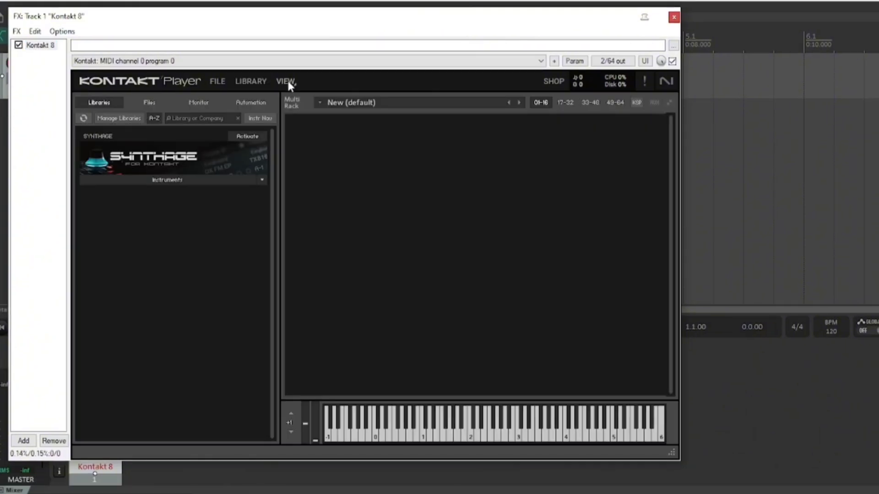
{"action": "left_click", "coordinate": [219, 79]}
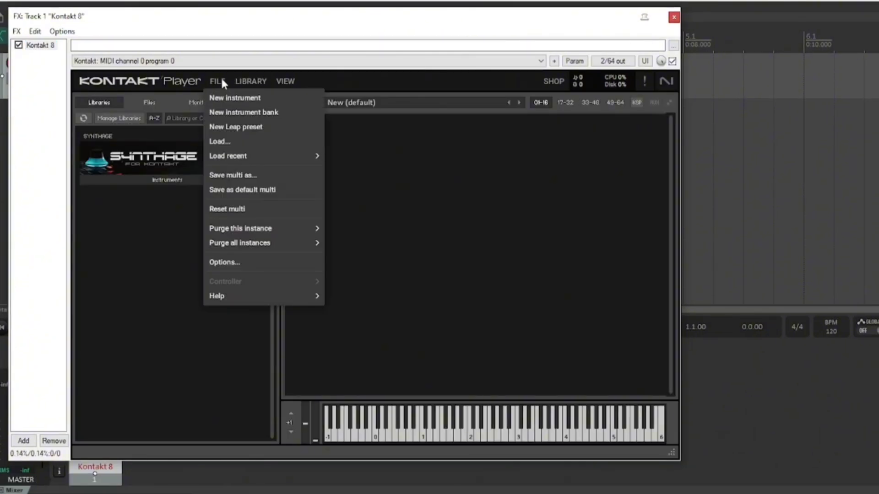
{"action": "mouse_move", "coordinate": [274, 156]}
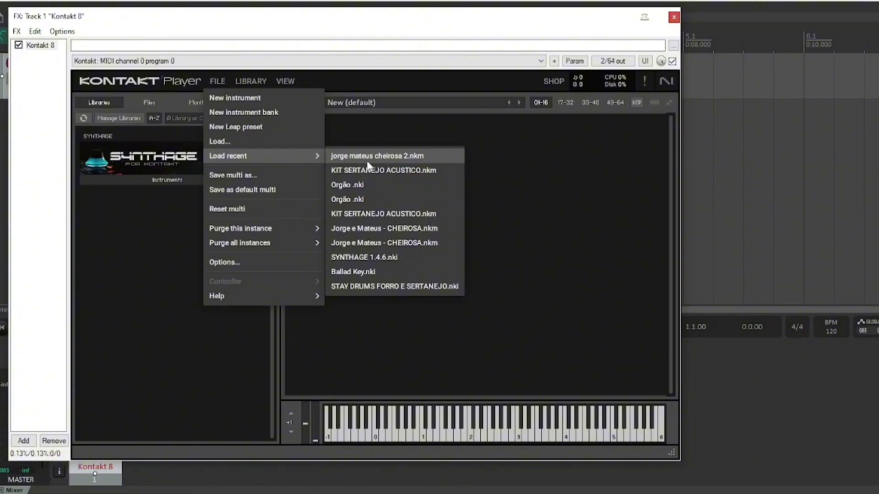
{"action": "left_click", "coordinate": [362, 156]}
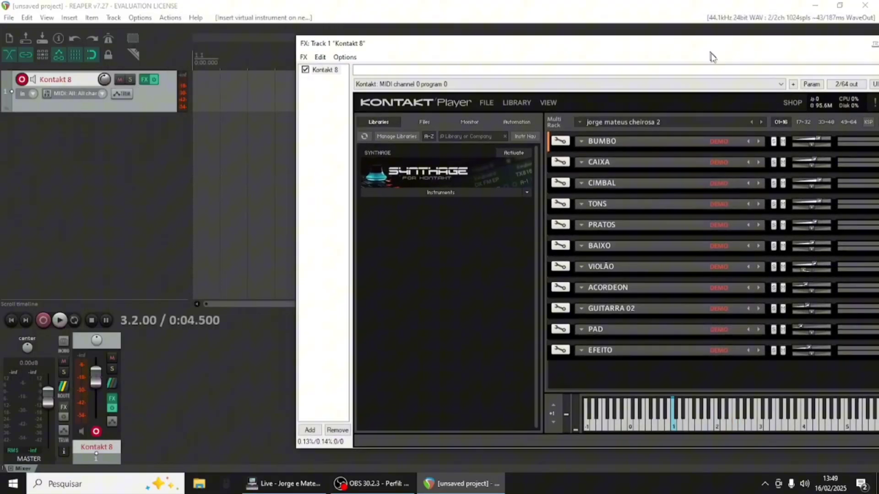
{"action": "left_click_drag", "start_coordinate": [712, 56], "coordinate": [715, 54]}
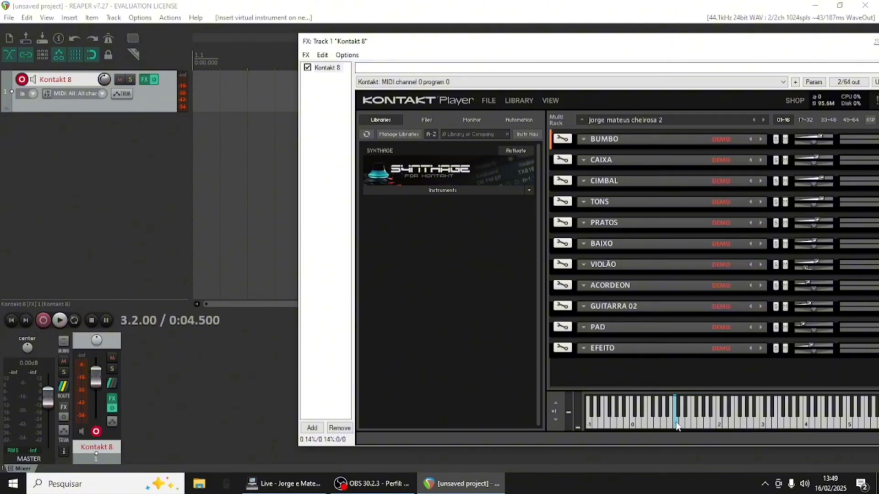
- Audition the BUMBO and CAIXA instruments with notes on Kontakt's virtual keyboard
{"action": "left_click", "coordinate": [676, 423]}
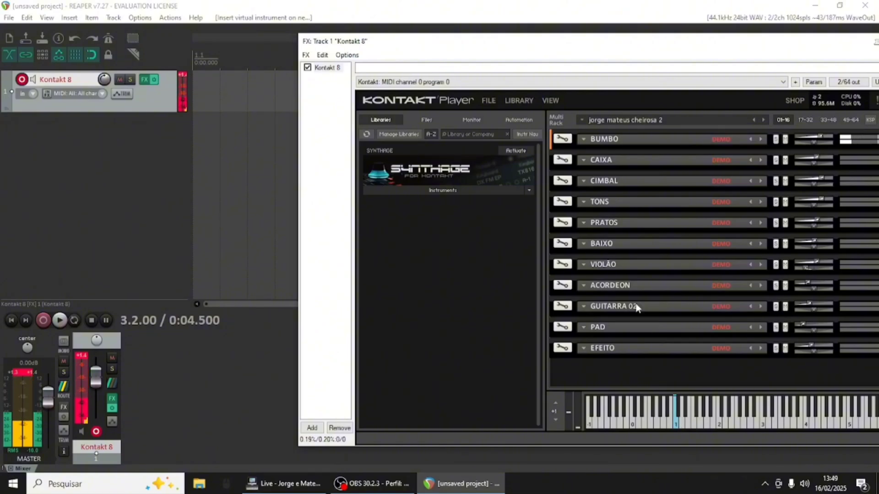
{"action": "left_click", "coordinate": [605, 170]}
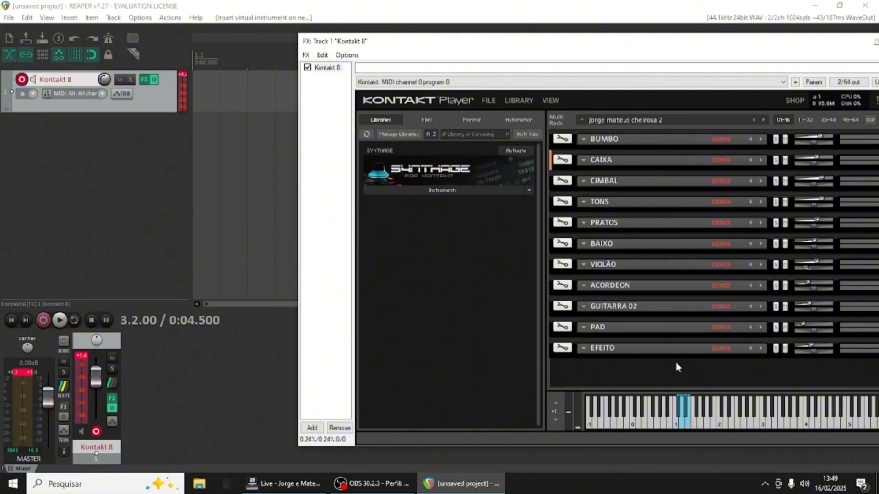
{"action": "left_click", "coordinate": [685, 423]}
- Reposition the Kontakt window so it is fully in view and show its Outputs section
{"action": "left_click_drag", "start_coordinate": [660, 44], "coordinate": [598, 47]}
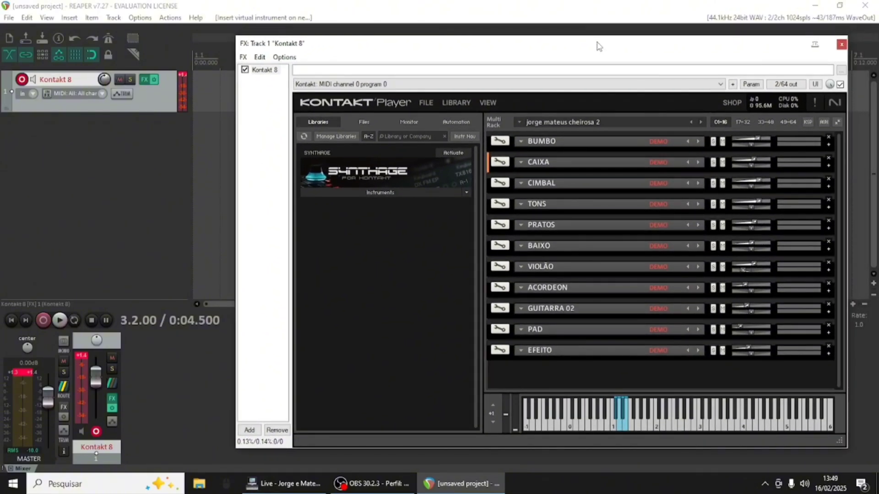
{"action": "left_click", "coordinate": [487, 104]}
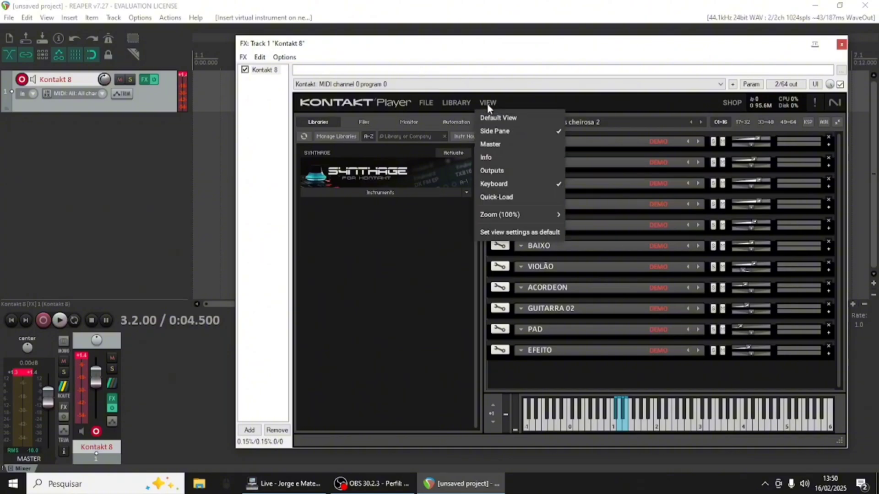
{"action": "left_click", "coordinate": [492, 171]}
- Play test notes on the BUMBO and TONS instruments to check which output channel they use
{"action": "left_click", "coordinate": [565, 112]}
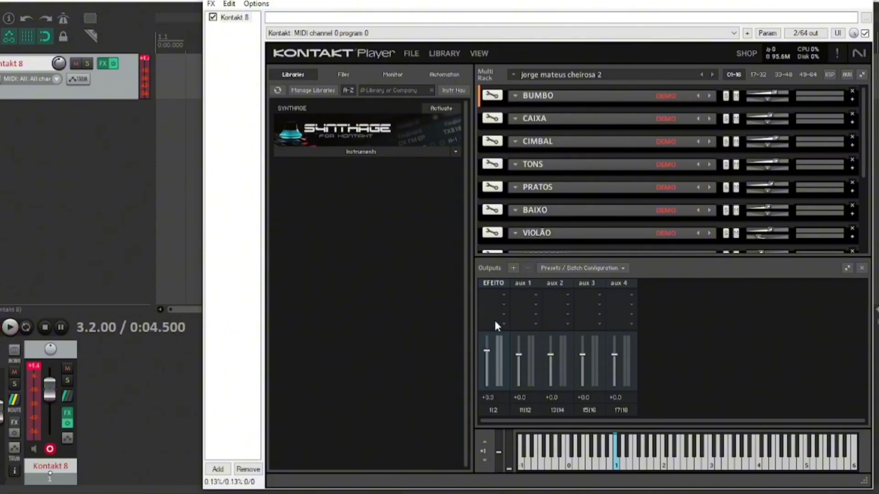
{"action": "left_click", "coordinate": [617, 465]}
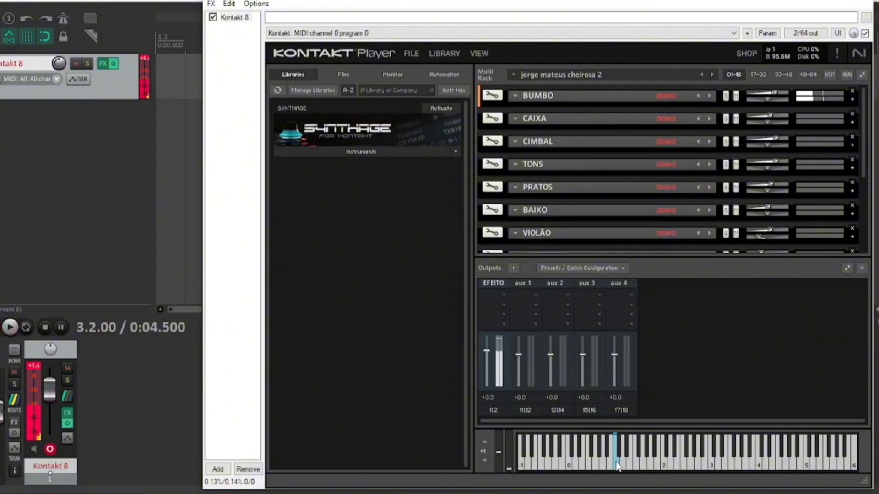
{"action": "left_click", "coordinate": [559, 169]}
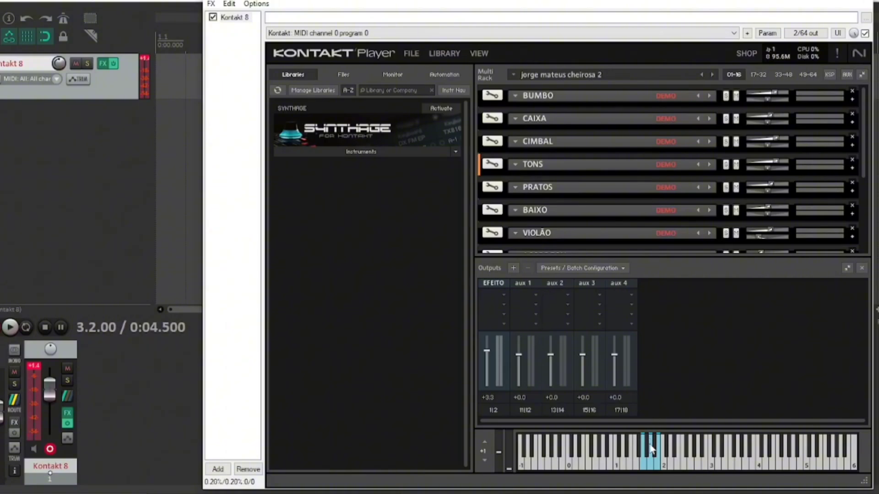
{"action": "left_click", "coordinate": [650, 462]}
{"action": "left_click", "coordinate": [653, 465]}
- Run the batch function that clears the output section and creates one individual channel for each loaded instrument
{"action": "left_click", "coordinate": [590, 268]}
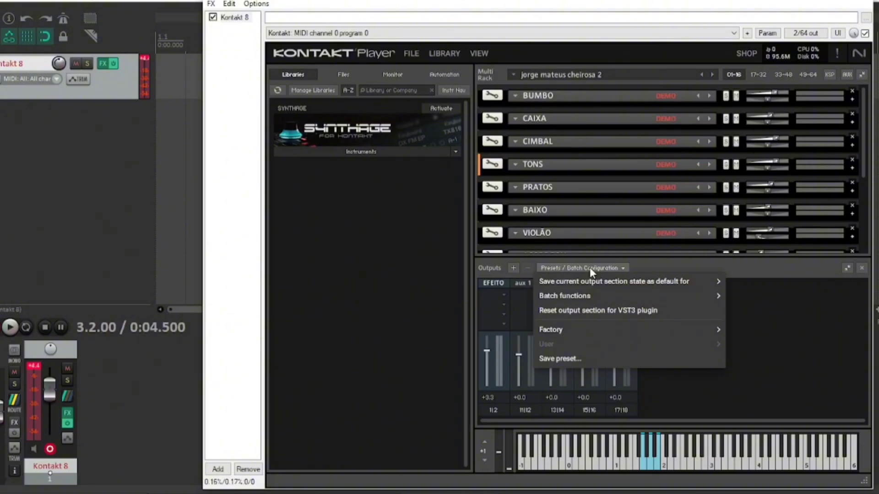
{"action": "mouse_move", "coordinate": [575, 296]}
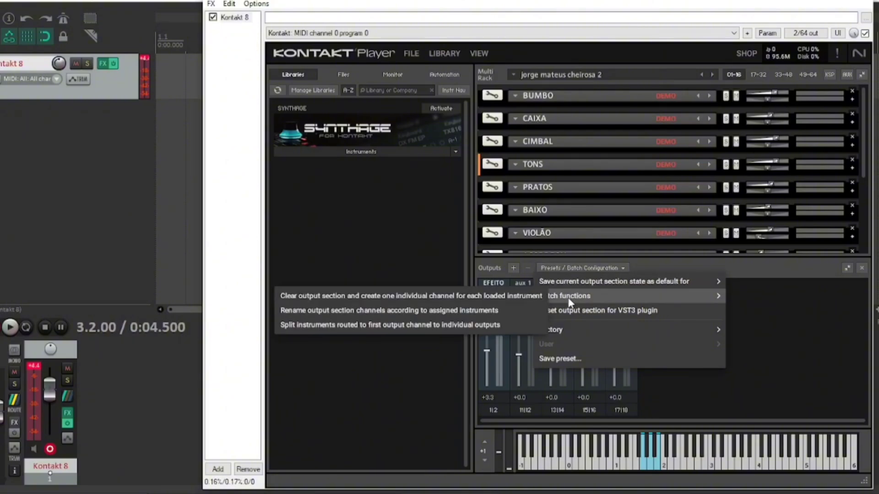
{"action": "left_click", "coordinate": [371, 297]}
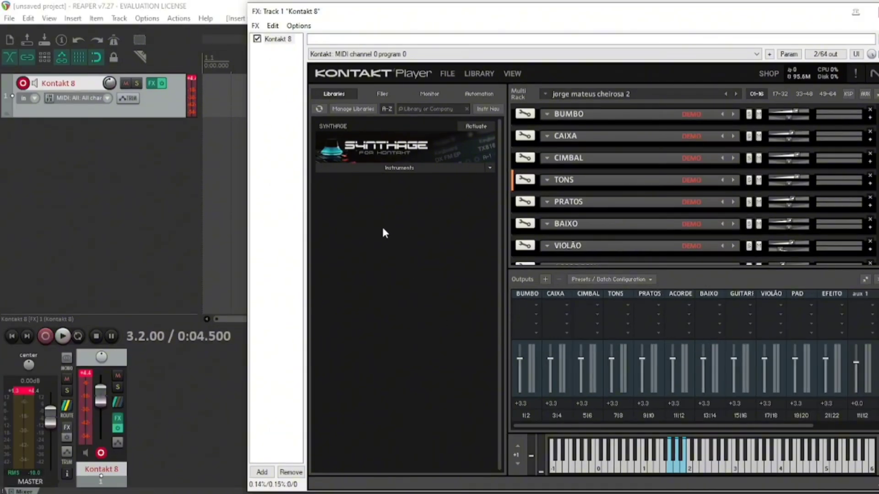
- Build multichannel routing for the output of the Kontakt 8 effect, accepting the creation of the new tracks
{"action": "right_click", "coordinate": [273, 43]}
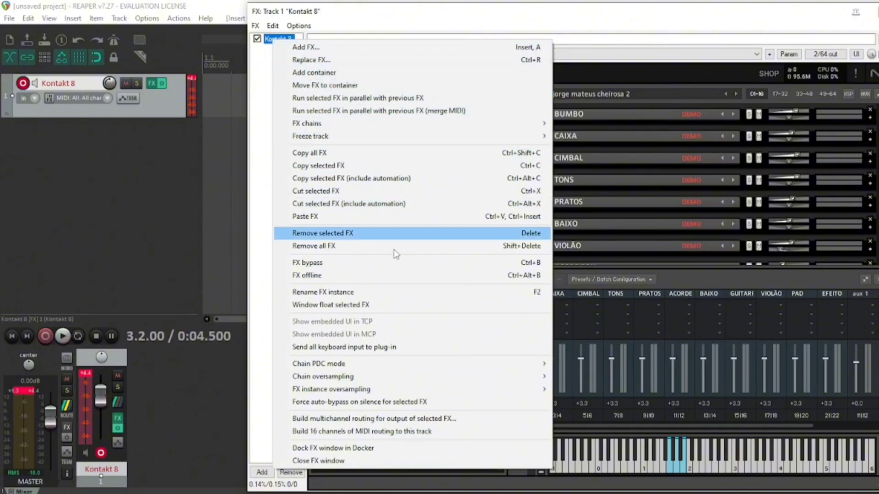
{"action": "left_click", "coordinate": [400, 420]}
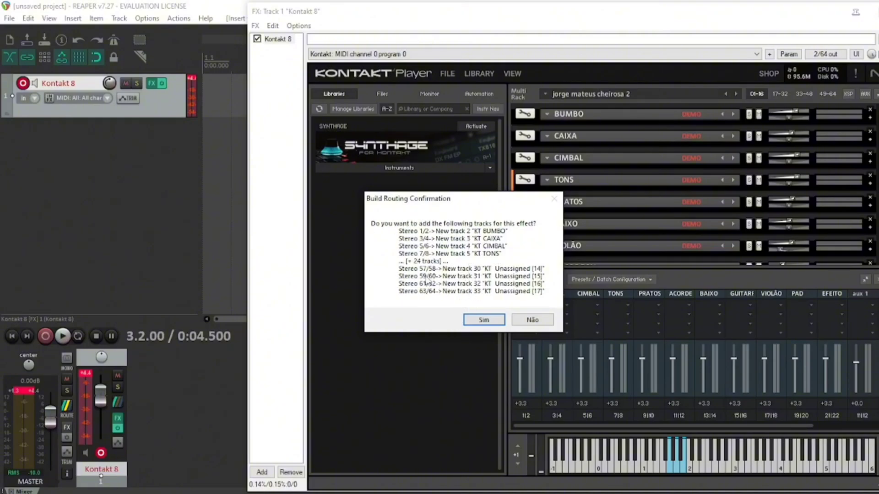
{"action": "left_click", "coordinate": [493, 323]}
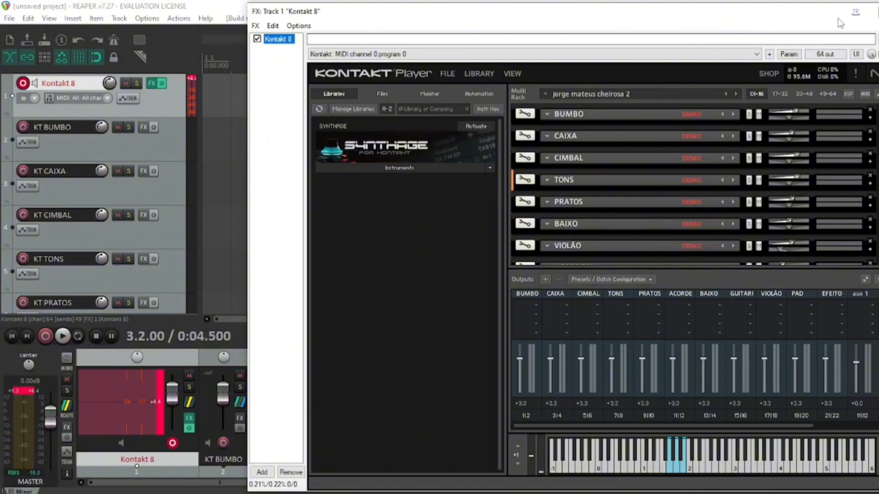
- Close the FX window and look through the new Kontakt output channels in the mixer
{"action": "left_click", "coordinate": [855, 12]}
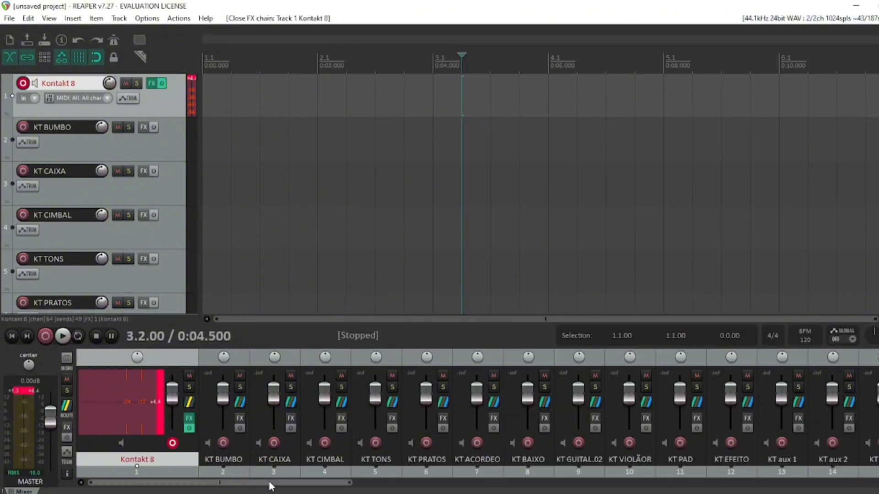
{"action": "left_click_drag", "start_coordinate": [269, 481], "coordinate": [322, 482]}
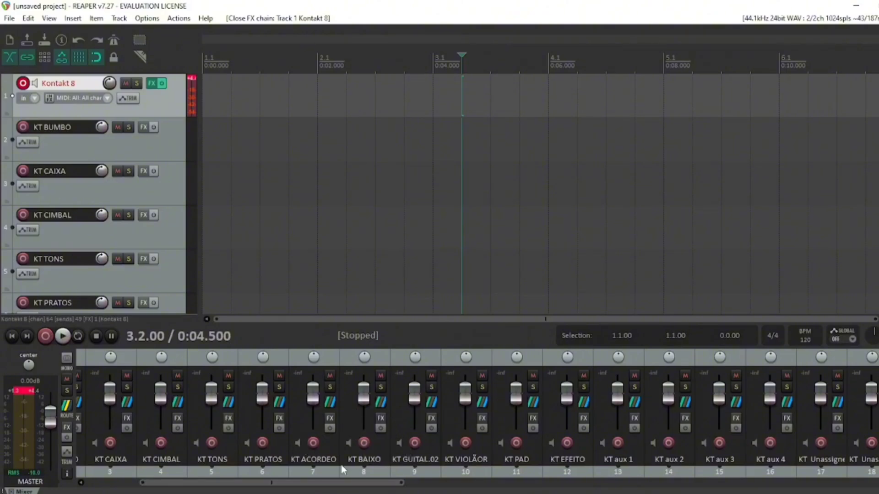
{"action": "left_click_drag", "start_coordinate": [359, 483], "coordinate": [315, 487]}
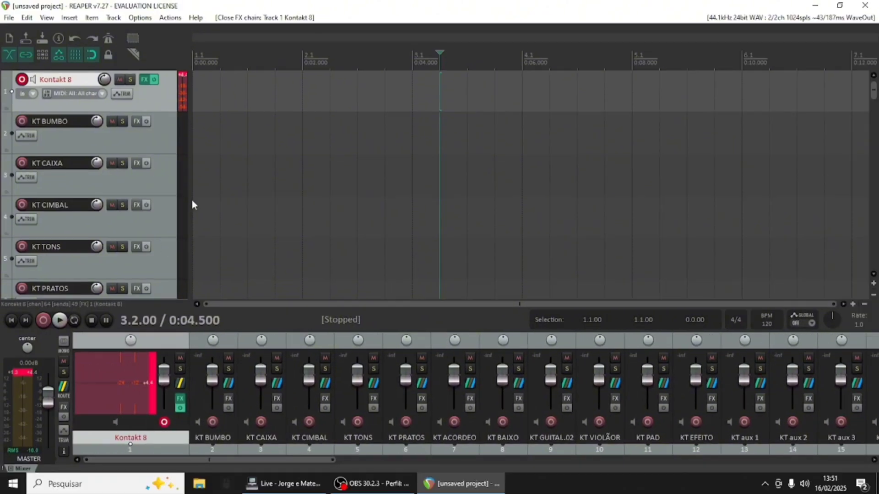
- Reopen the Kontakt 8 track's FX window and check the BUMBO instrument against the KT BUMBO track
{"action": "left_click", "coordinate": [145, 79]}
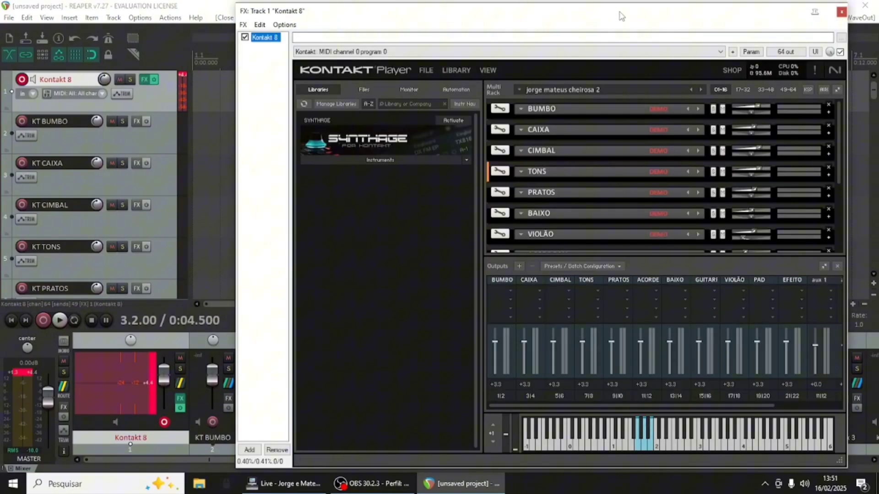
{"action": "left_click_drag", "start_coordinate": [621, 16], "coordinate": [624, 13]}
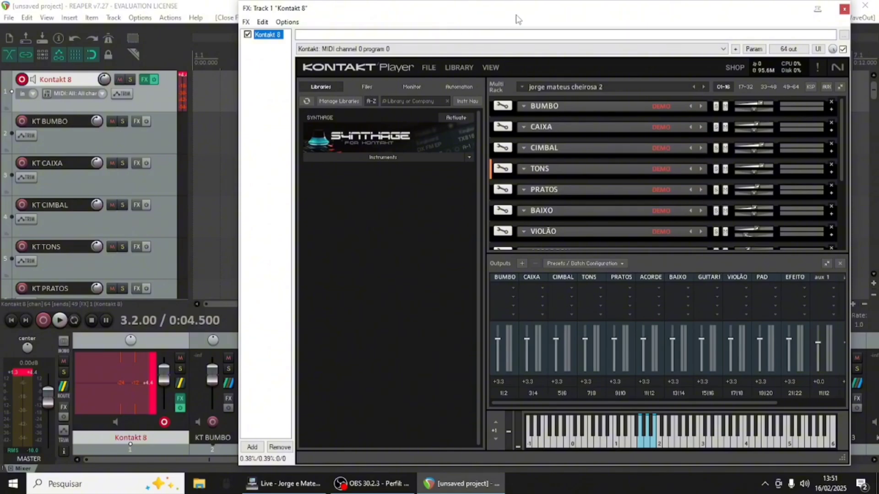
{"action": "mouse_move", "coordinate": [516, 16]}
{"action": "left_mouse_down"}
{"action": "mouse_move", "coordinate": [587, 22]}
{"action": "mouse_move", "coordinate": [543, 13]}
{"action": "mouse_move", "coordinate": [520, 25]}
{"action": "left_mouse_up"}
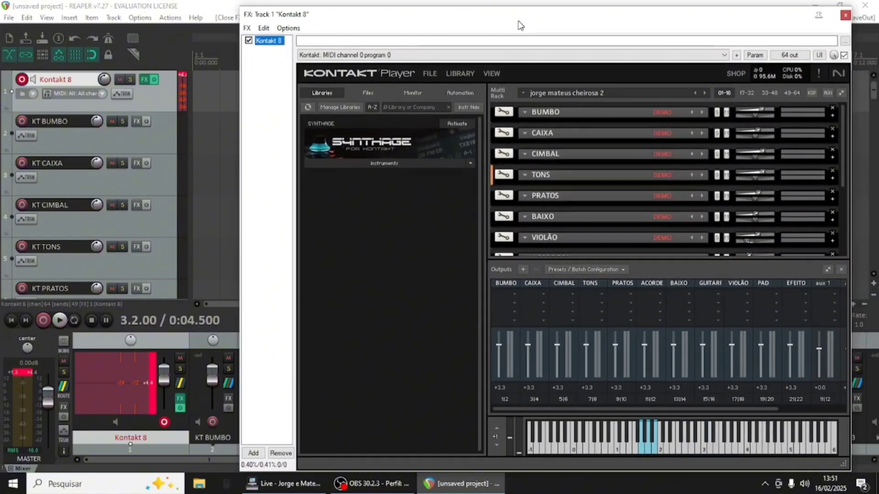
{"action": "left_click", "coordinate": [510, 120]}
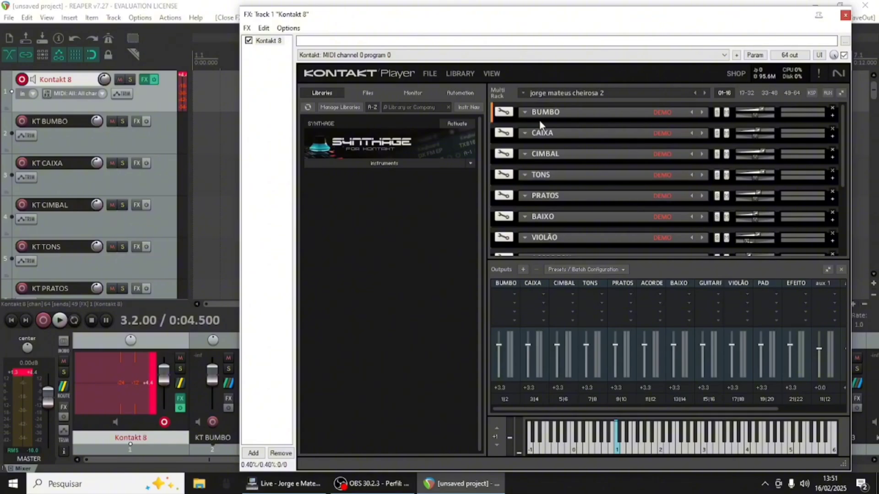
{"action": "left_click", "coordinate": [134, 153]}
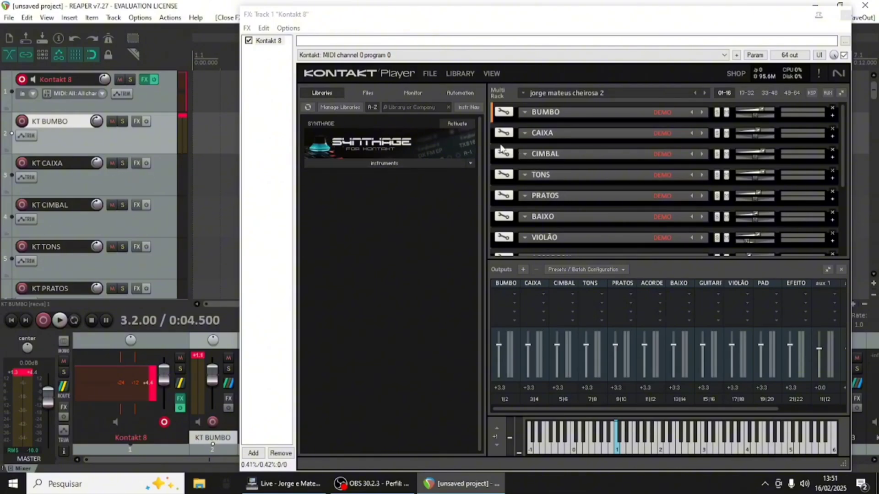
- Play test notes on the CAIXA and PRATOS instruments to check the routing to their own tracks
{"action": "left_click", "coordinate": [536, 140]}
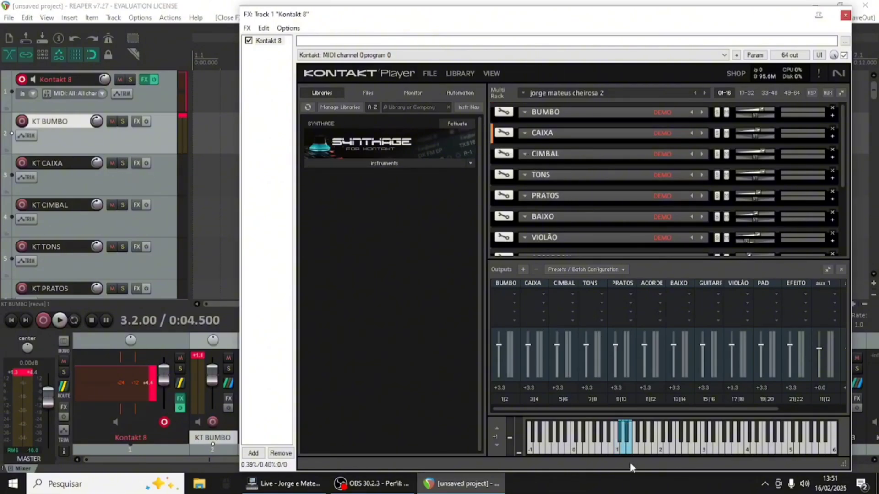
{"action": "left_click", "coordinate": [626, 448]}
{"action": "left_click", "coordinate": [626, 449]}
{"action": "left_click", "coordinate": [543, 203]}
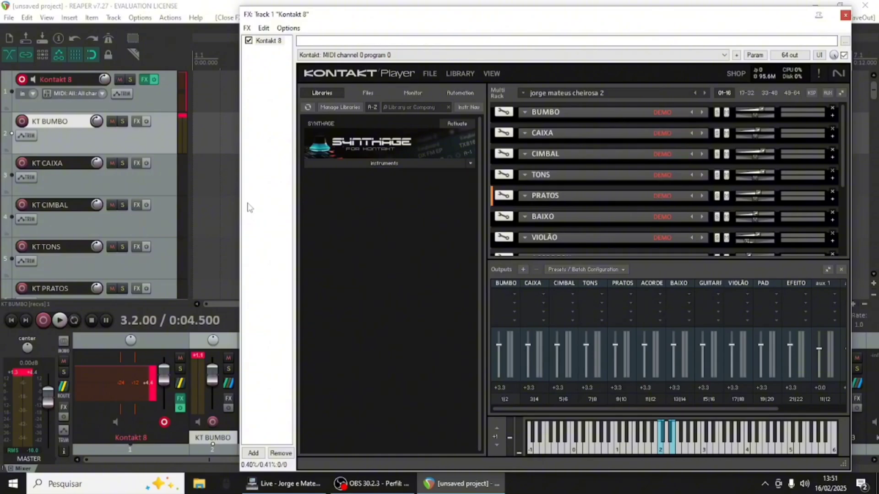
{"action": "left_click", "coordinate": [659, 446]}
{"action": "left_click", "coordinate": [658, 447]}
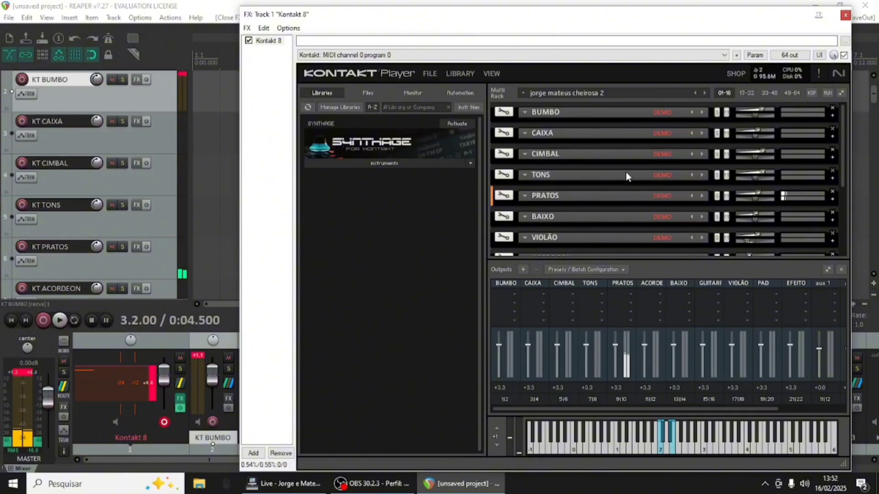
- Audition the BAIXO instrument to check its signal on the KT BAIXO track
{"action": "scroll", "coordinate": [632, 183], "scroll_direction": "down", "scroll_amount": 4}
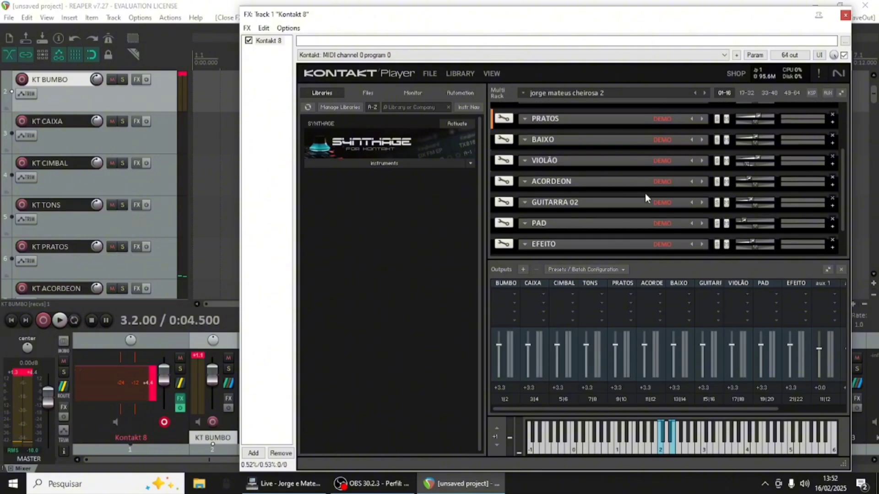
{"action": "scroll", "coordinate": [584, 204], "scroll_direction": "up", "scroll_amount": 1}
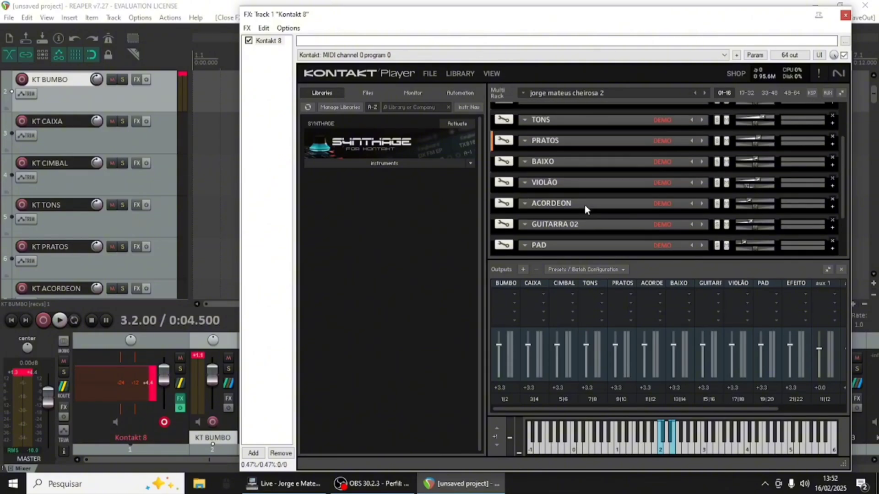
{"action": "left_click", "coordinate": [558, 172]}
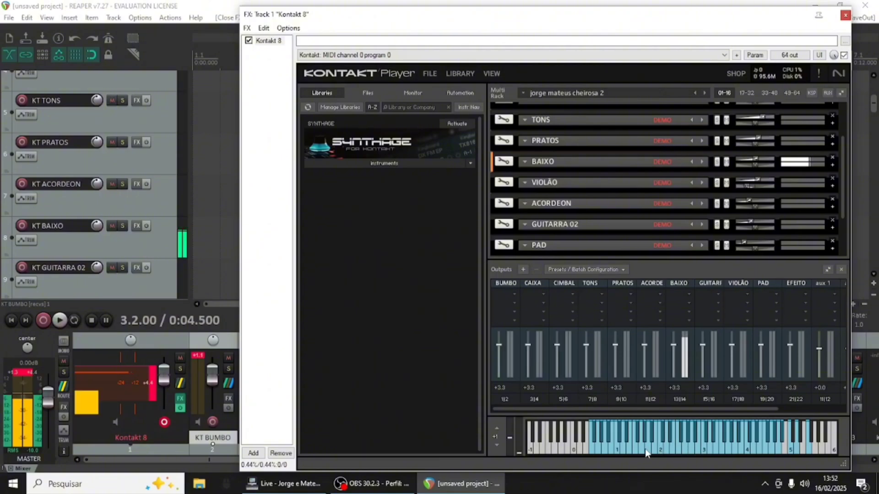
- Play another test note on the BAIXO instrument and examine the Save Multi dialog without saving the multi
{"action": "left_click", "coordinate": [611, 450]}
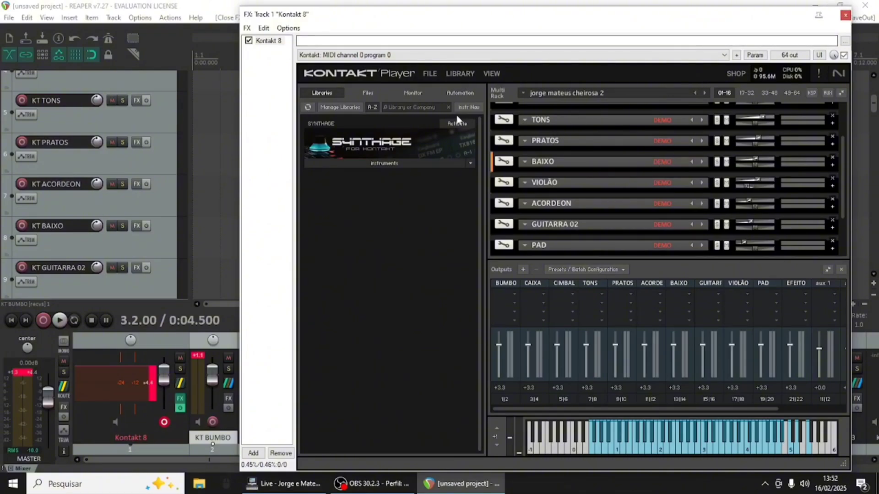
{"action": "left_click", "coordinate": [430, 74]}
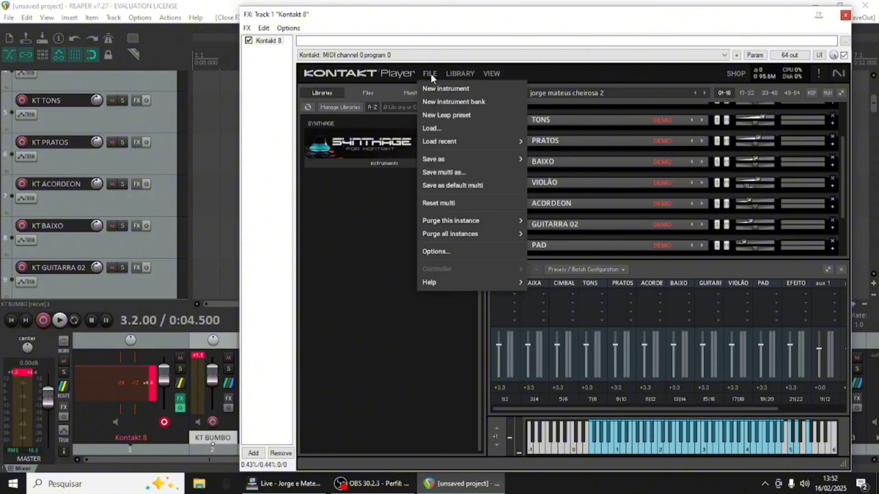
{"action": "left_click", "coordinate": [447, 174]}
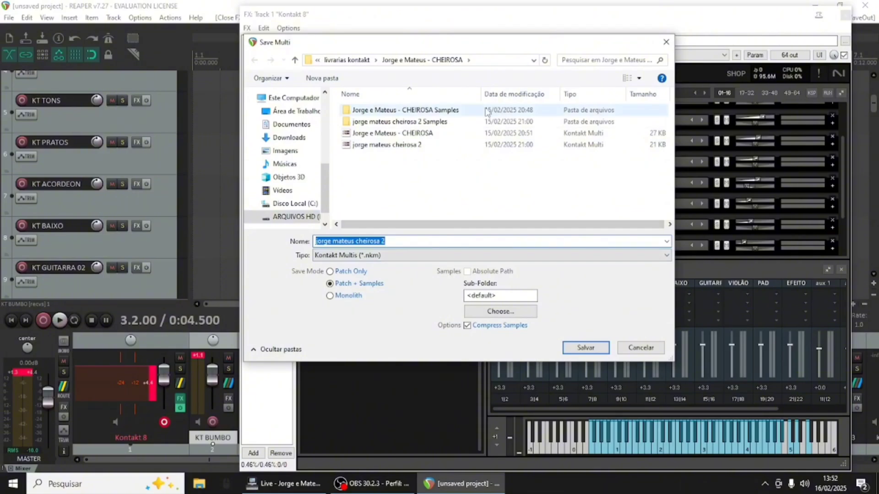
{"action": "left_click", "coordinate": [636, 349]}
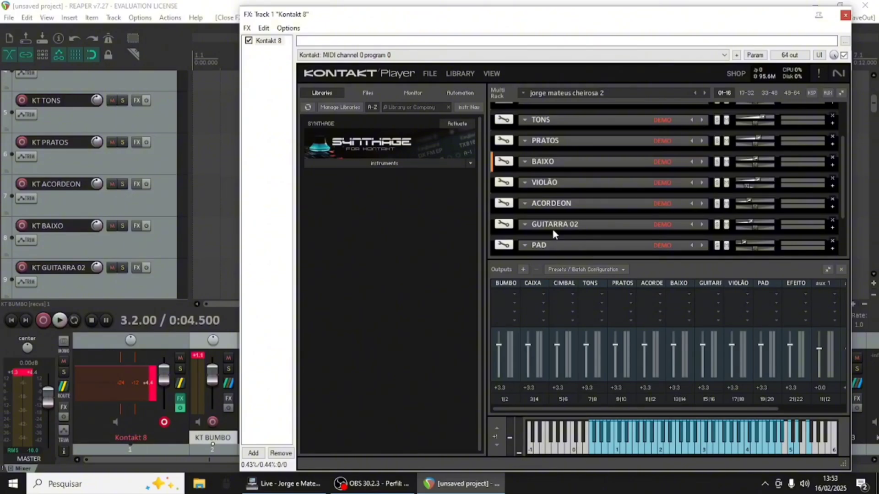
- Close the Kontakt 8 FX window and look through the output tracks for unused aux and unassigned channels
{"action": "left_click", "coordinate": [844, 16]}
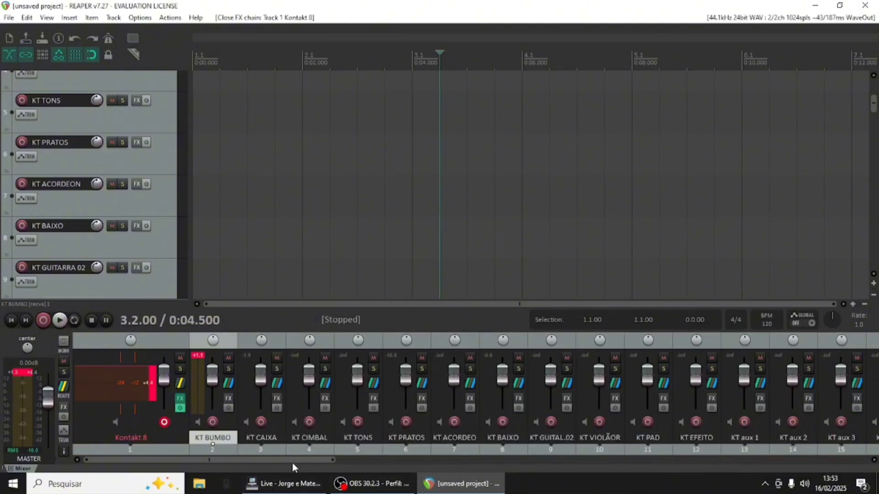
{"action": "left_click_drag", "start_coordinate": [289, 461], "coordinate": [402, 472]}
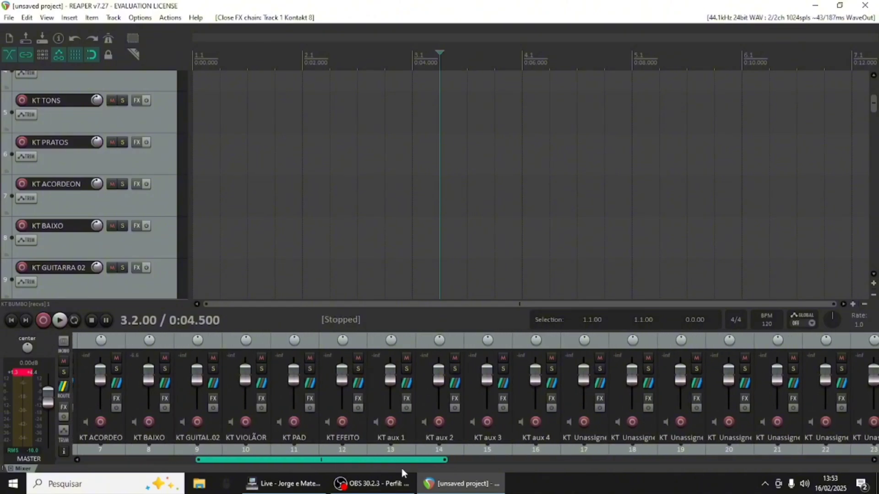
{"action": "left_click_drag", "start_coordinate": [402, 472], "coordinate": [403, 473]}
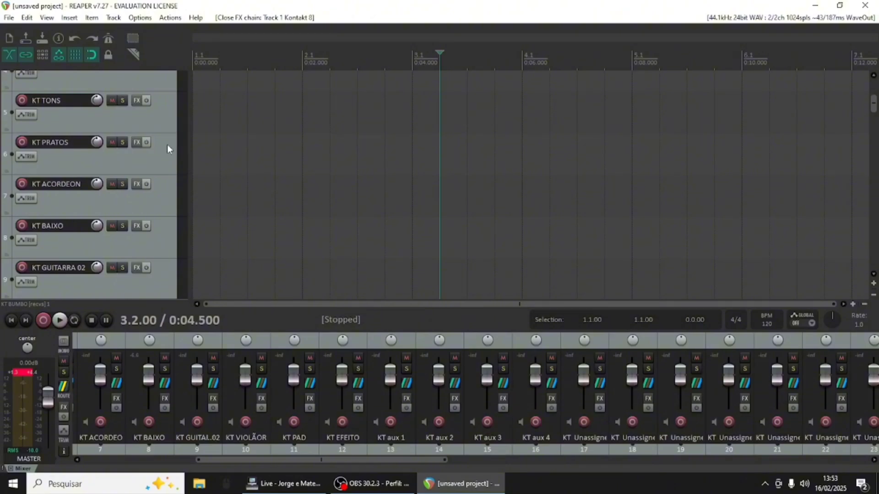
{"action": "scroll", "coordinate": [166, 144], "scroll_direction": "down", "scroll_amount": 5}
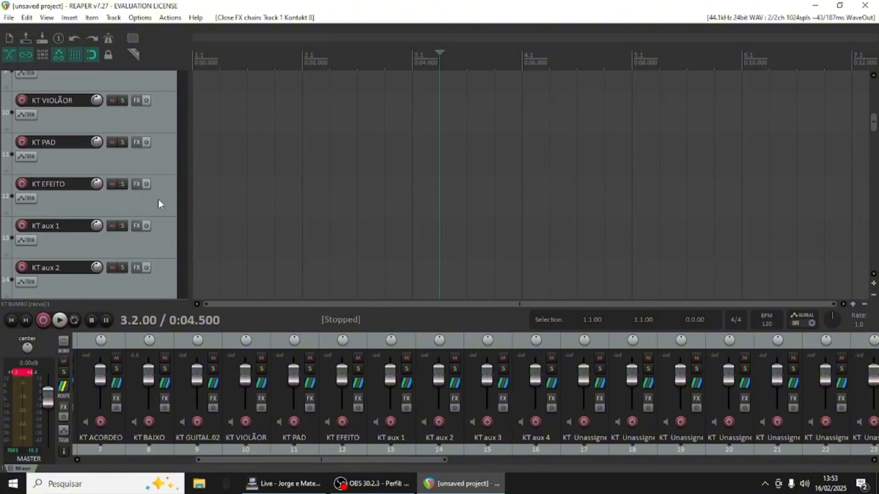
{"action": "scroll", "coordinate": [159, 203], "scroll_direction": "down", "scroll_amount": 1}
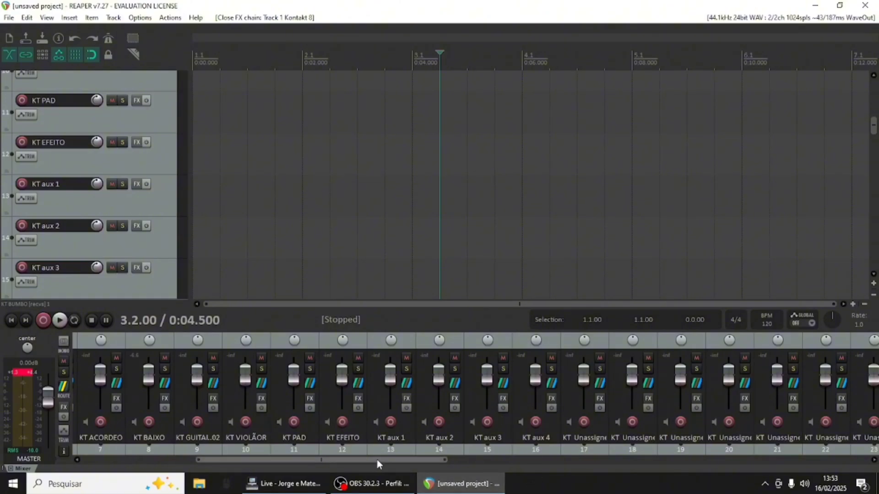
{"action": "left_click_drag", "start_coordinate": [377, 460], "coordinate": [394, 469]}
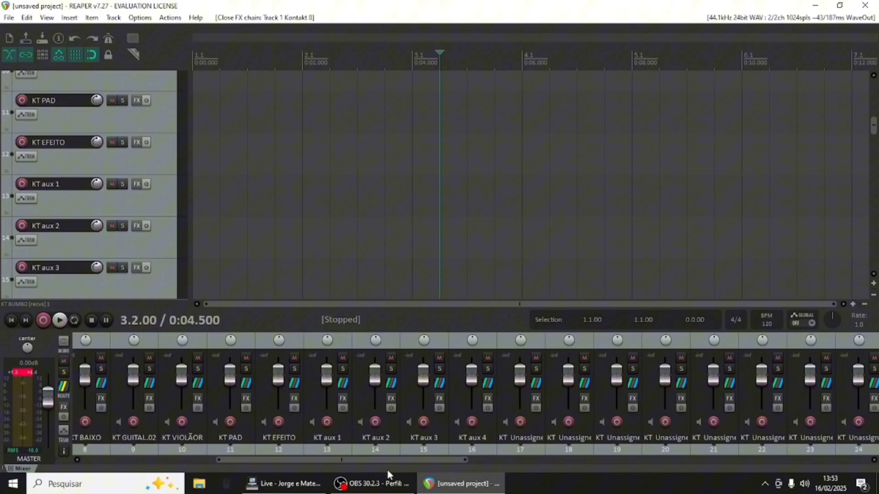
- Delete all unused output tracks from KT aux 2 through the last KT Unassigned track
{"action": "left_click", "coordinate": [337, 446], "text": "shift"}
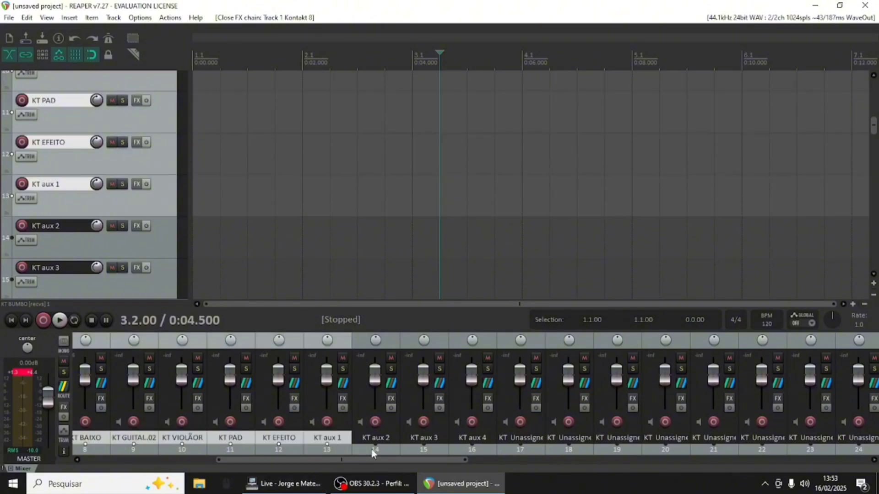
{"action": "left_click", "coordinate": [373, 451], "text": "shift"}
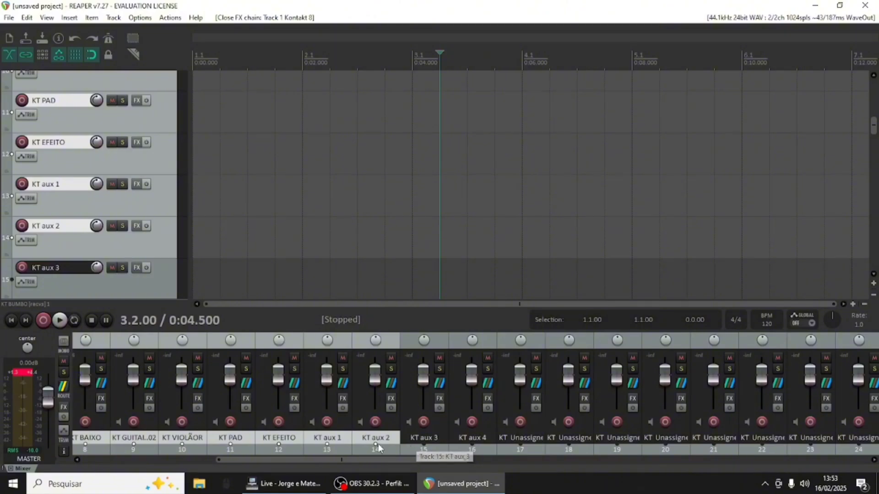
{"action": "left_click", "coordinate": [361, 450]}
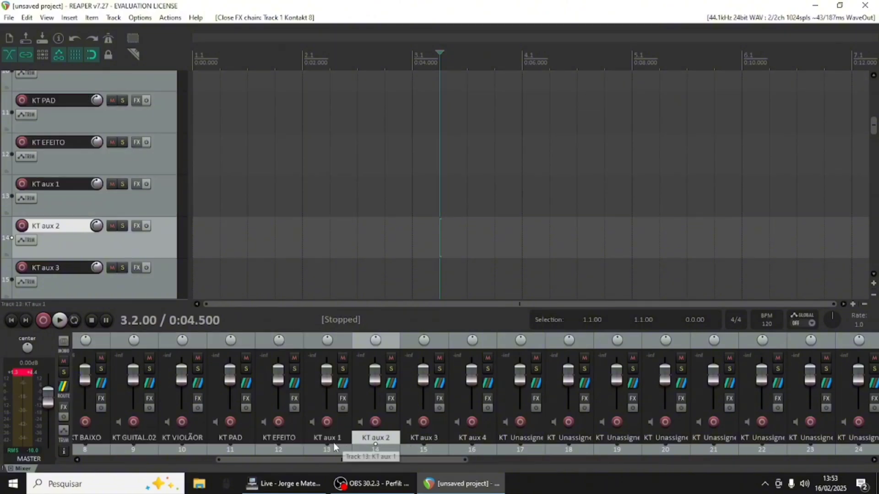
{"action": "left_click", "coordinate": [425, 440], "text": "shift"}
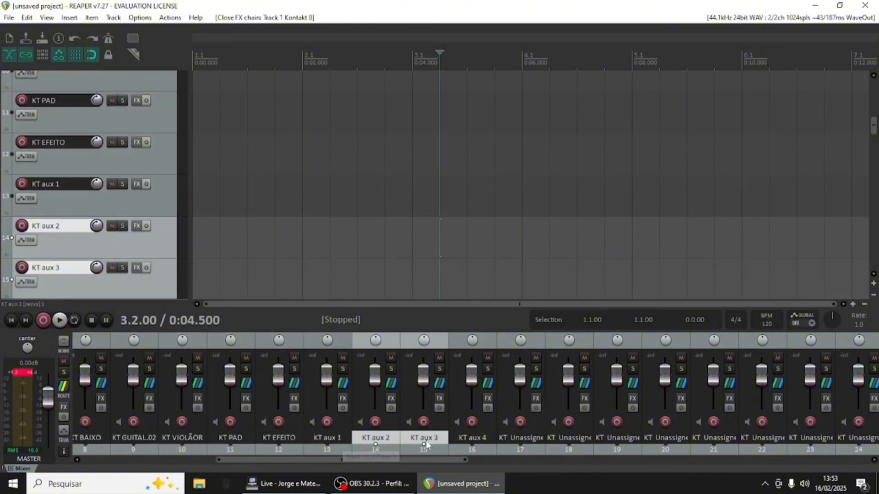
{"action": "left_click", "coordinate": [478, 435], "text": "shift"}
{"action": "left_click", "coordinate": [520, 441], "text": "shift"}
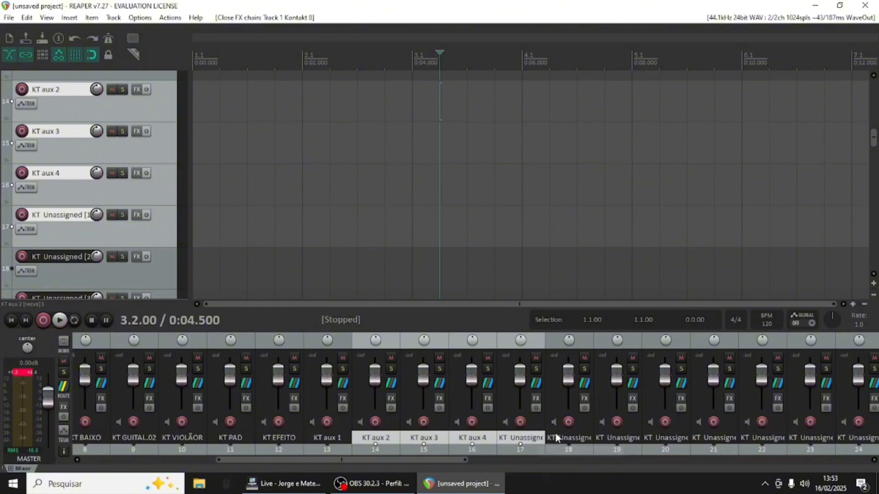
{"action": "left_click", "coordinate": [567, 439], "text": "shift"}
{"action": "left_click", "coordinate": [634, 439], "text": "shift"}
{"action": "left_click", "coordinate": [672, 439], "text": "shift"}
{"action": "left_click", "coordinate": [716, 438], "text": "shift"}
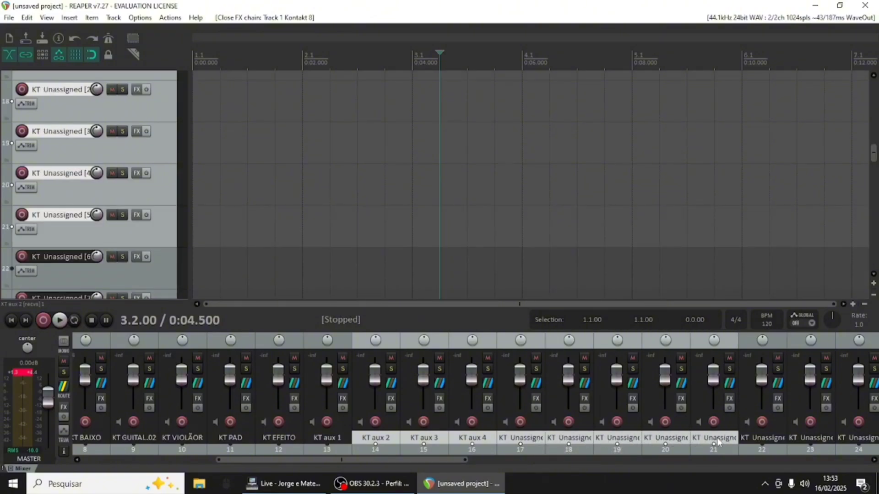
{"action": "left_click_drag", "start_coordinate": [421, 459], "coordinate": [742, 462]}
{"action": "left_click", "coordinate": [667, 439], "text": "shift"}
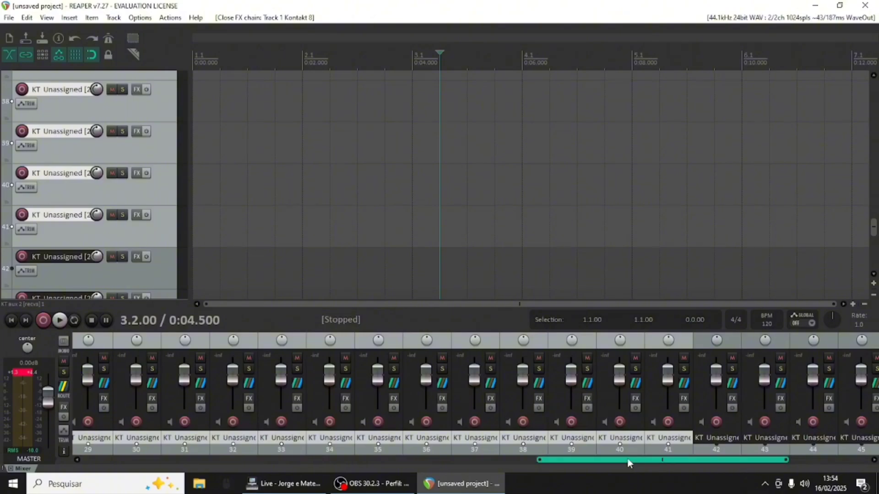
{"action": "left_click_drag", "start_coordinate": [624, 461], "coordinate": [700, 457]}
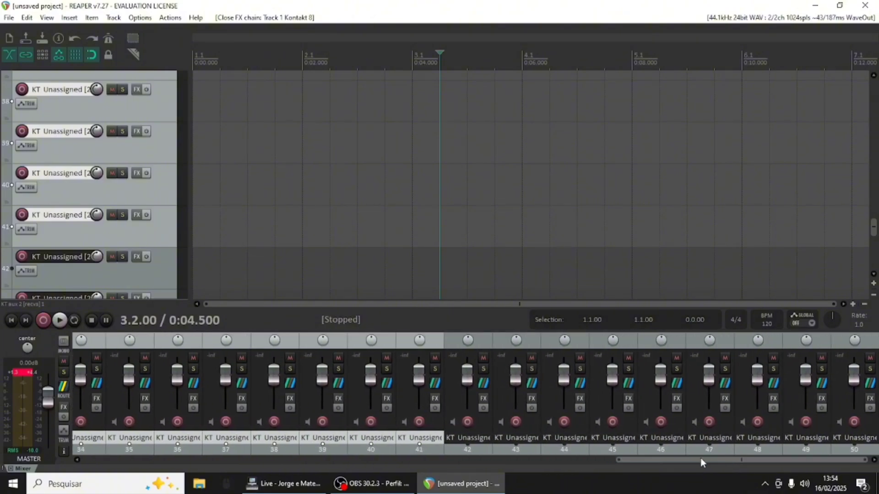
{"action": "left_click", "coordinate": [477, 436], "text": "shift"}
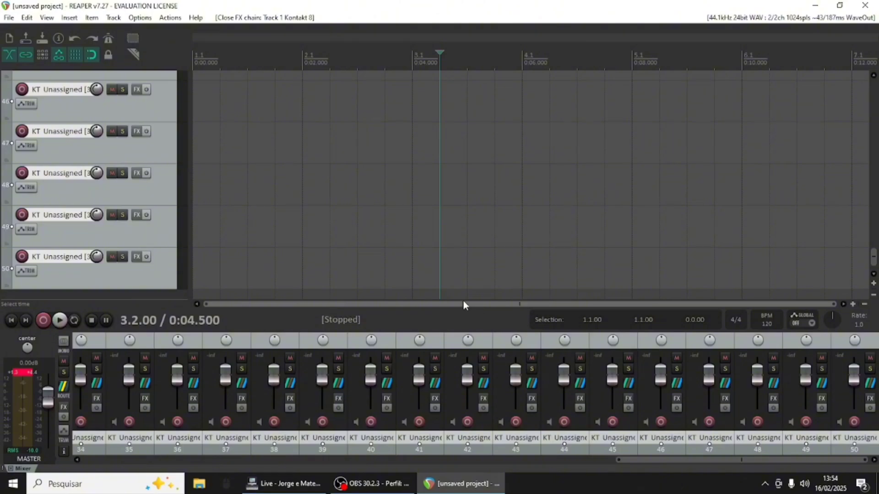
{"action": "key", "text": "Delete"}
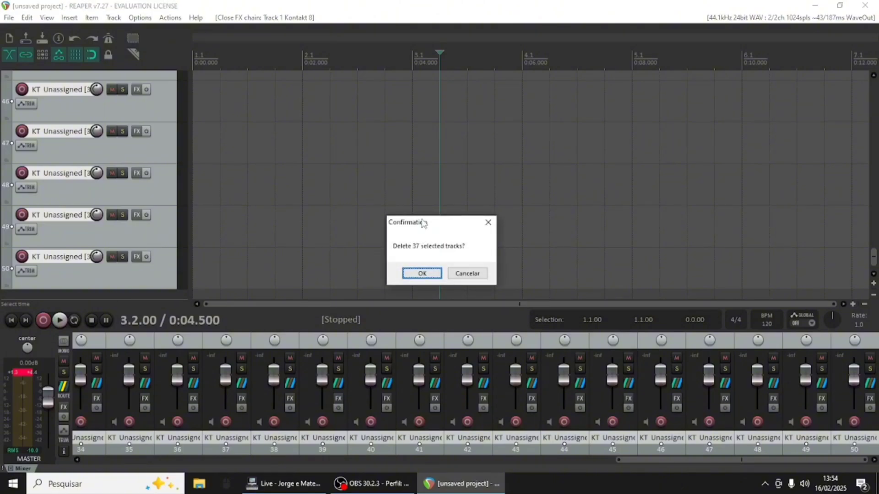
{"action": "left_click", "coordinate": [424, 275]}
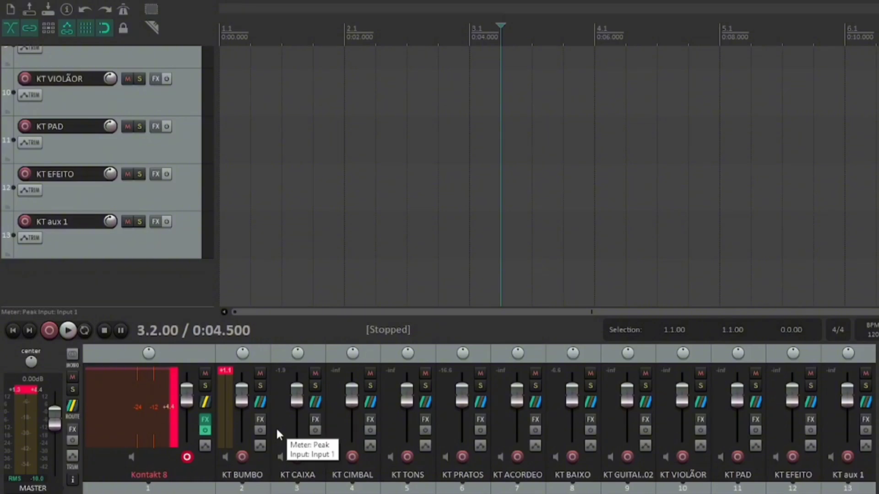
- Go through the KT BUMBO, KT CAIXA and KT CIMBAL tracks one by one in the mixer
{"action": "left_click", "coordinate": [257, 466]}
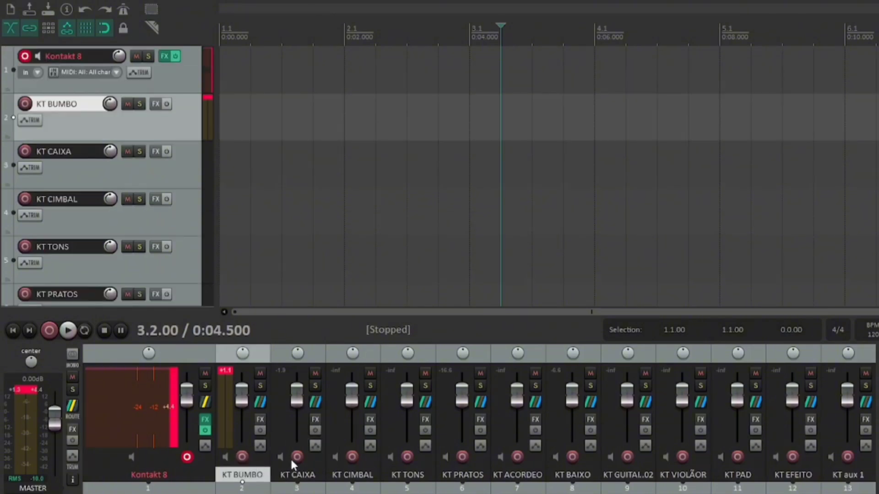
{"action": "left_click", "coordinate": [294, 476]}
{"action": "left_click", "coordinate": [352, 476]}
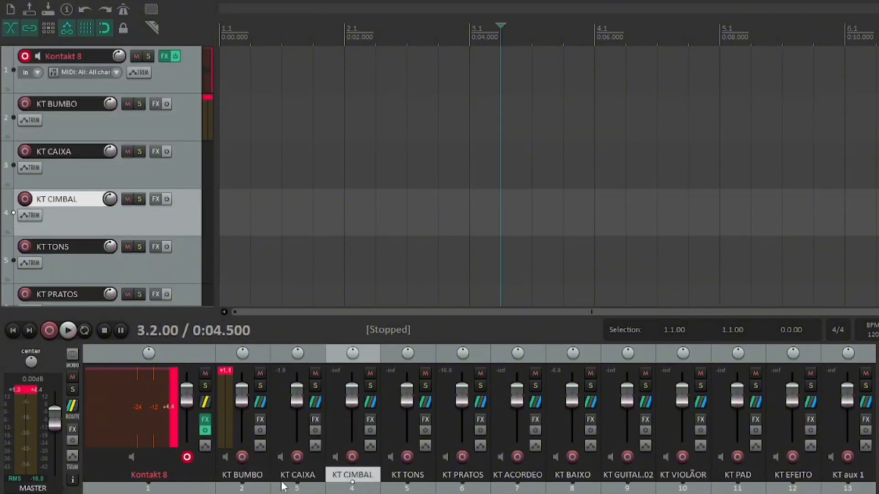
- Set all the output tracks from KT BUMBO through KT aux 1 to random colors
{"action": "left_click", "coordinate": [264, 463]}
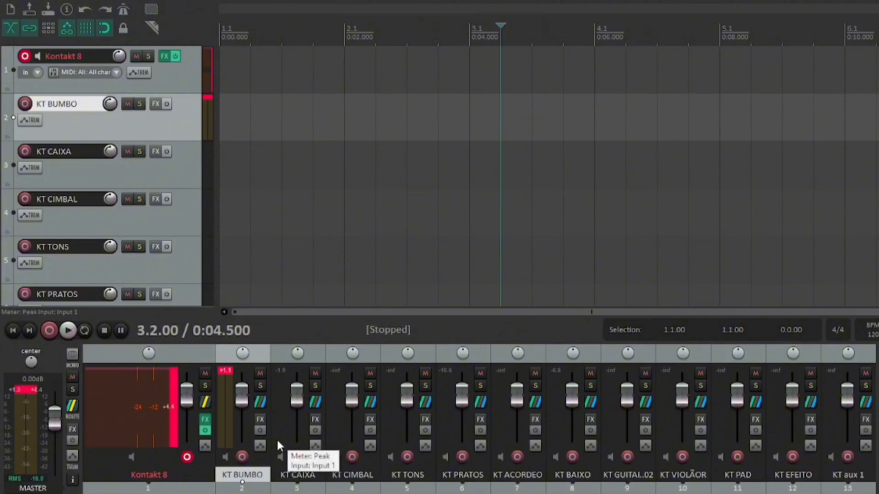
{"action": "scroll", "coordinate": [234, 427], "scroll_direction": "down", "scroll_amount": 6}
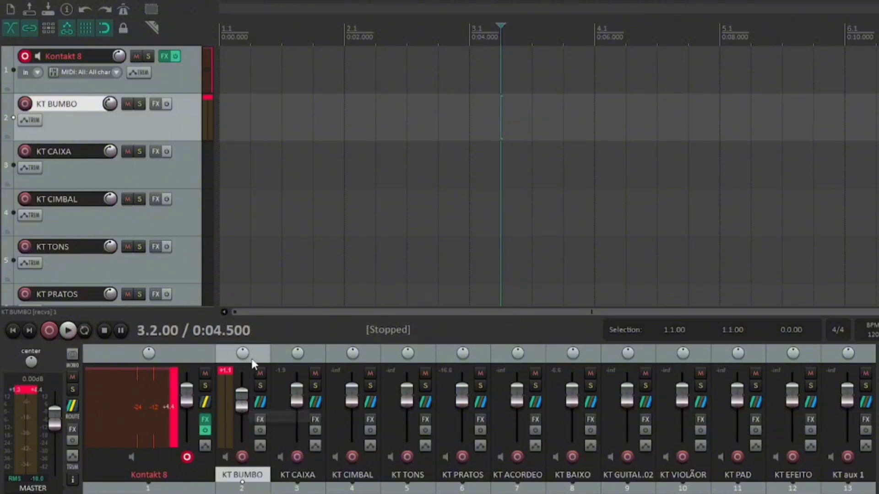
{"action": "left_click", "coordinate": [285, 356], "text": "ctrl"}
{"action": "left_click", "coordinate": [334, 359], "text": "ctrl"}
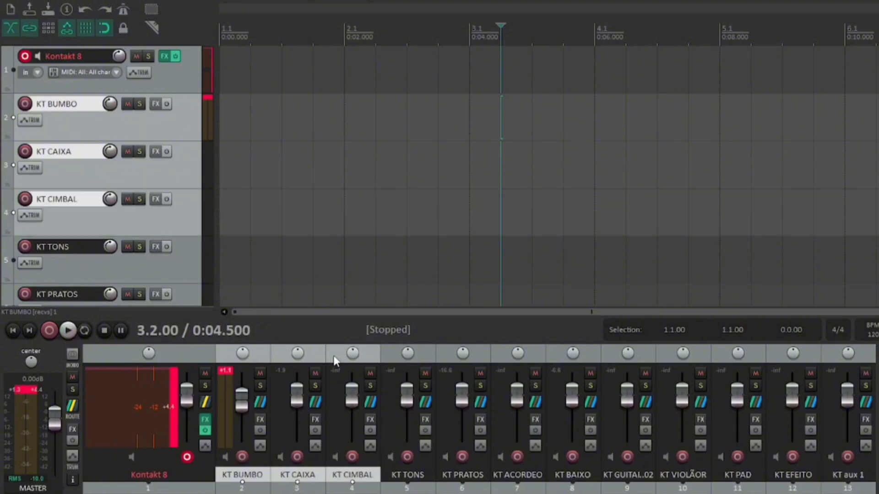
{"action": "left_click", "coordinate": [396, 356], "text": "ctrl"}
{"action": "left_click", "coordinate": [456, 357], "text": "ctrl"}
{"action": "left_click", "coordinate": [513, 356], "text": "ctrl"}
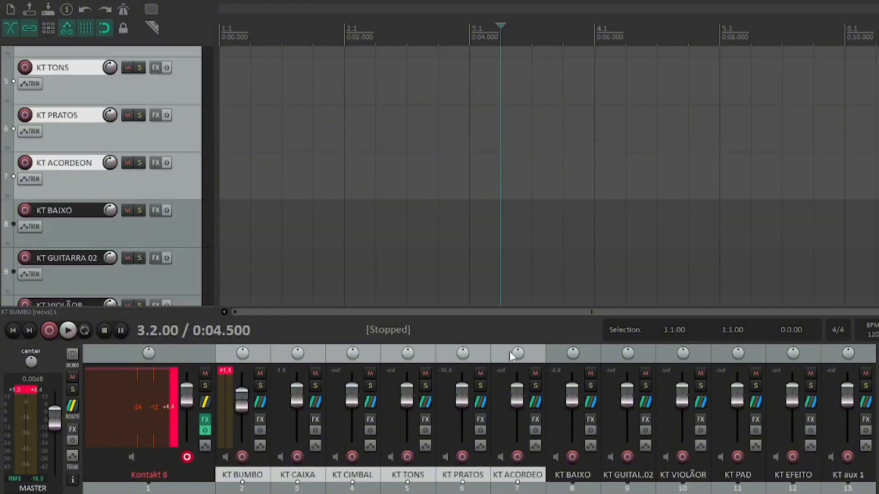
{"action": "left_click", "coordinate": [568, 356], "text": "ctrl"}
{"action": "left_click", "coordinate": [613, 357], "text": "ctrl"}
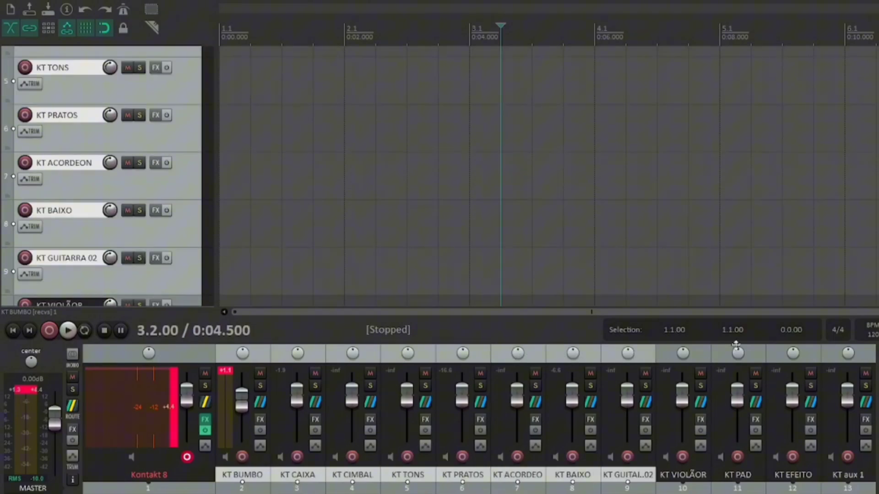
{"action": "left_click", "coordinate": [666, 350], "text": "ctrl"}
{"action": "left_click", "coordinate": [721, 355], "text": "ctrl"}
{"action": "left_click", "coordinate": [783, 356], "text": "ctrl"}
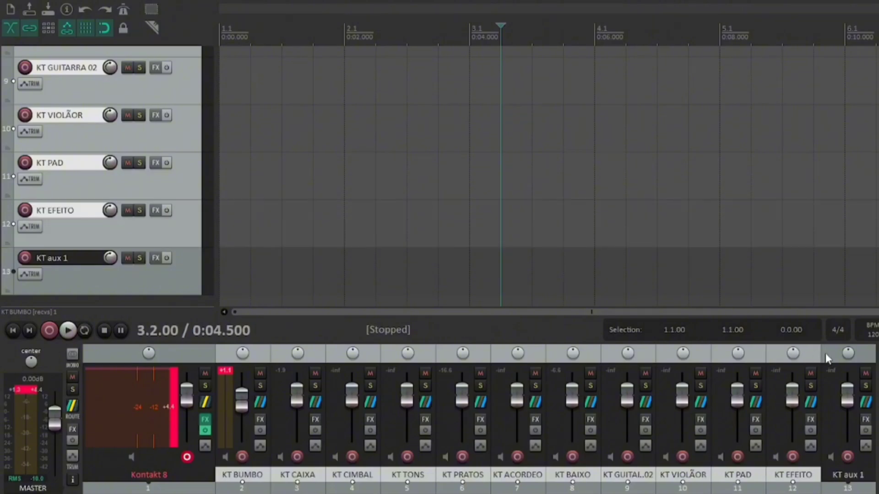
{"action": "left_click", "coordinate": [831, 357], "text": "ctrl"}
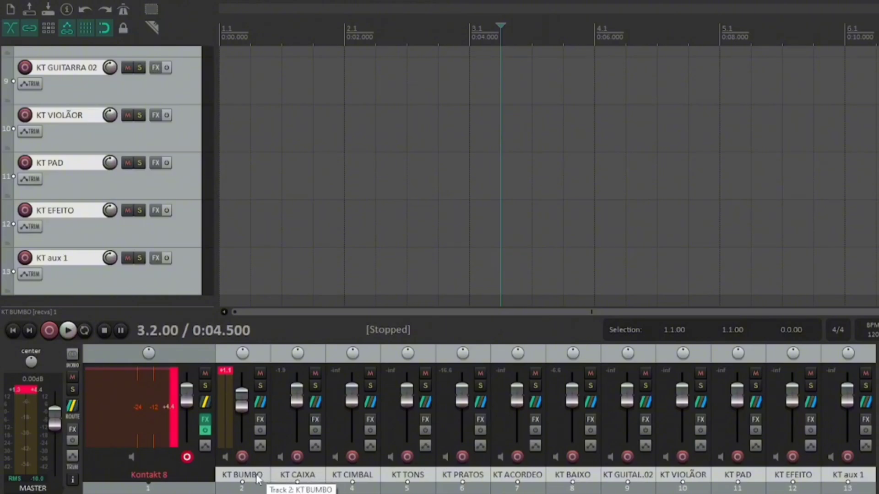
{"action": "right_click", "coordinate": [257, 479]}
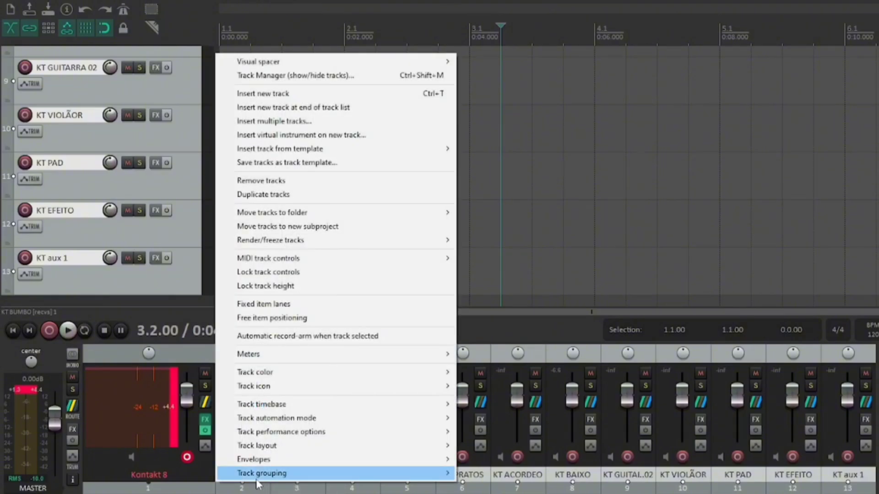
{"action": "mouse_move", "coordinate": [356, 382]}
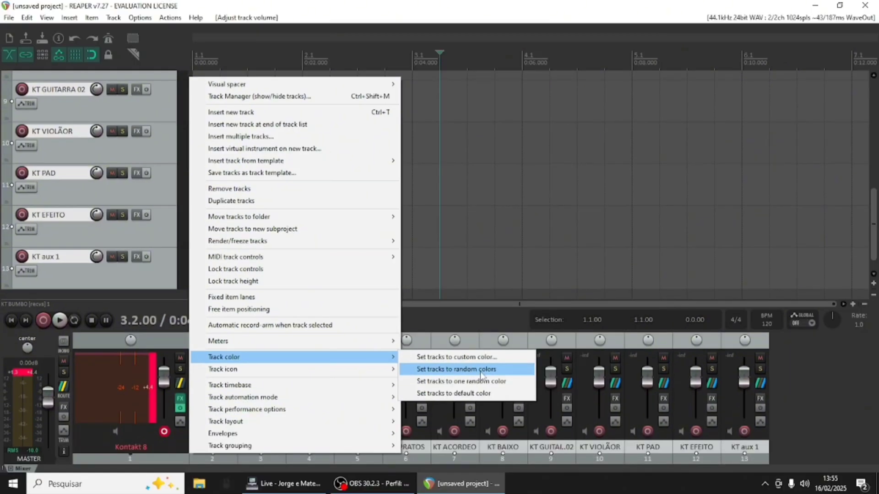
{"action": "left_click", "coordinate": [481, 374]}
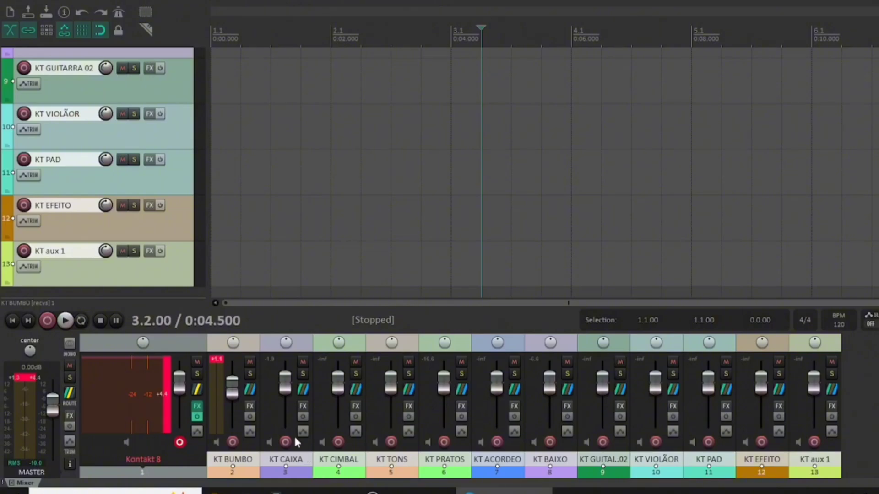
- Raise the volume of the selected KT tracks together slightly, and lower the KT CIMBAL and KT TONS faders individually
{"action": "left_click_drag", "start_coordinate": [237, 388], "coordinate": [238, 382]}
{"action": "left_click", "coordinate": [254, 409]}
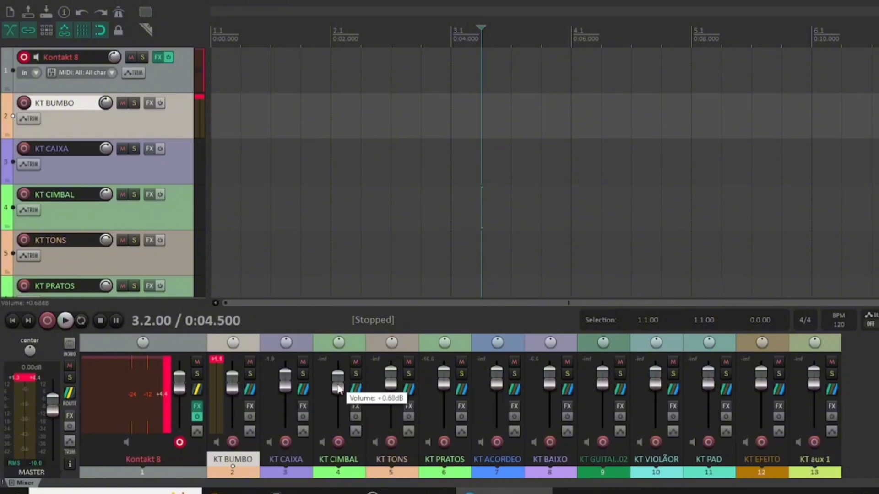
{"action": "left_click_drag", "start_coordinate": [338, 383], "coordinate": [341, 396]}
{"action": "left_click_drag", "start_coordinate": [390, 378], "coordinate": [393, 389]}
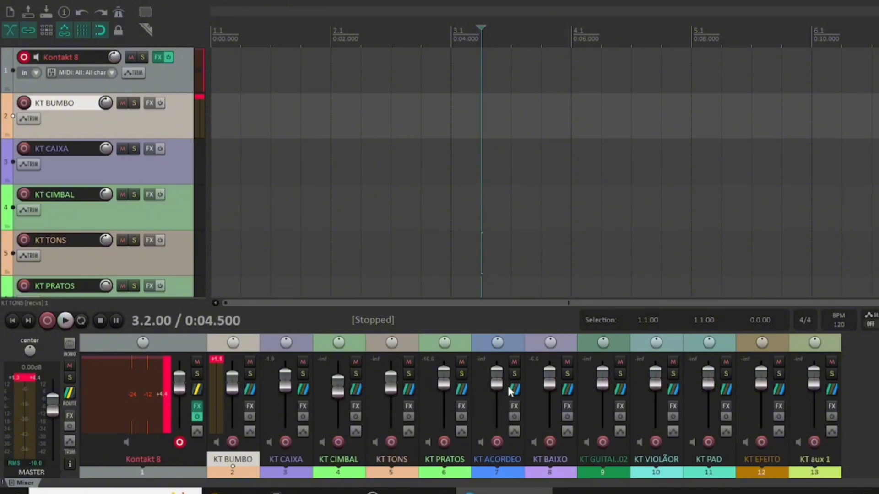
- Browse the DXi, Instruments and Cockos plug-in lists for the KT BAIXO track without adding an effect
{"action": "left_click", "coordinate": [564, 410]}
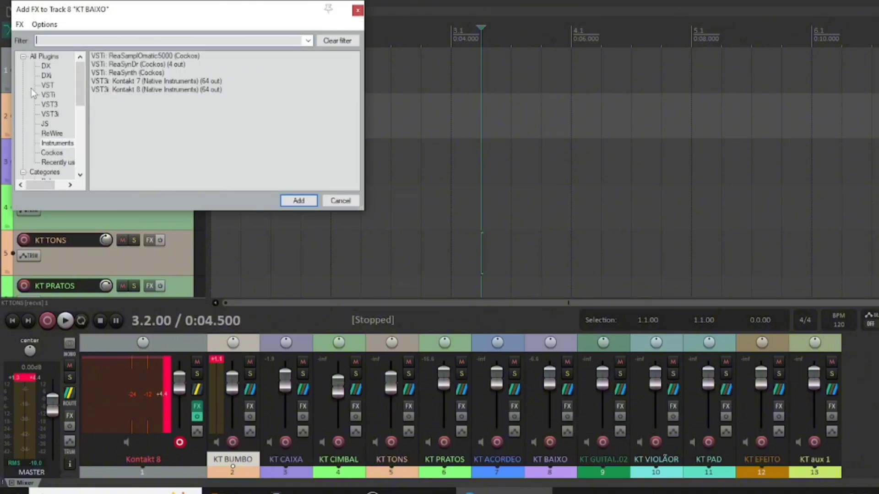
{"action": "left_click", "coordinate": [48, 76]}
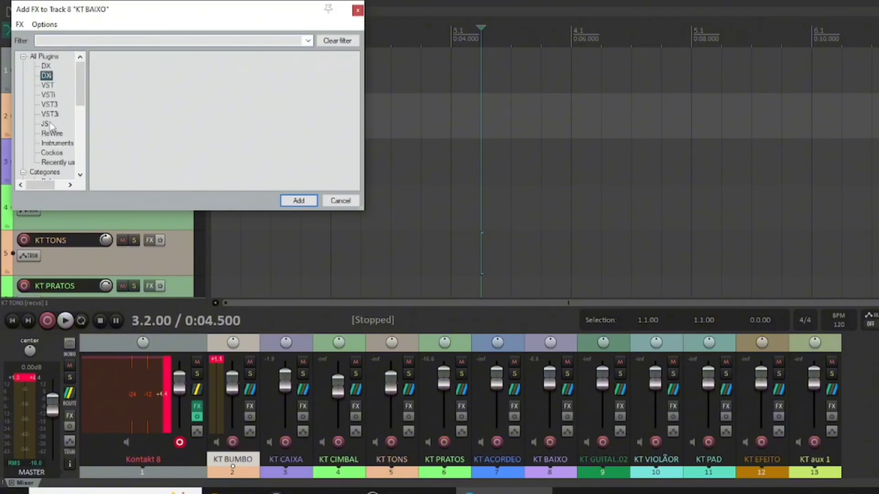
{"action": "left_click", "coordinate": [55, 143]}
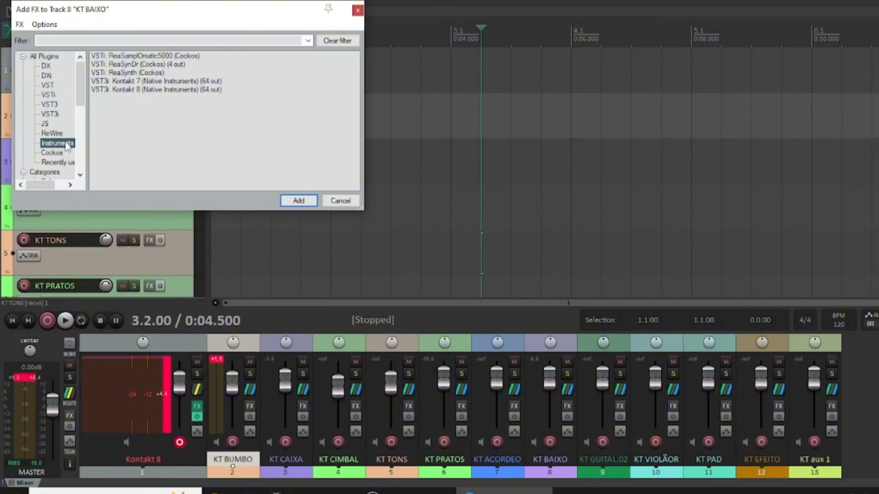
{"action": "left_click", "coordinate": [51, 153]}
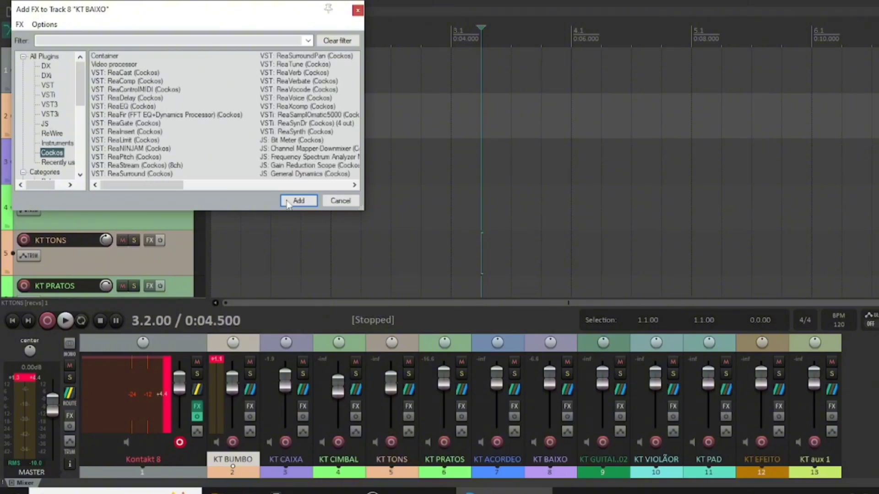
{"action": "left_click", "coordinate": [340, 202]}
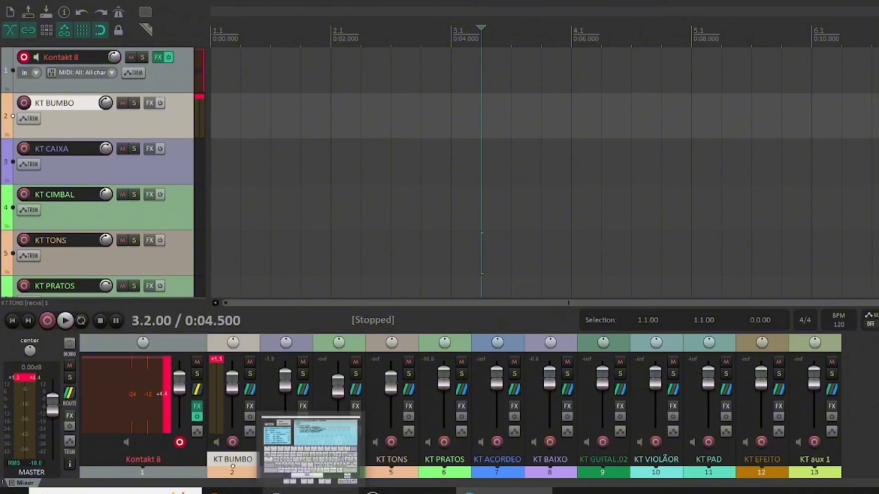
- Open the Kontakt 8 instrument on track 1 and play the CAIXA instrument's note repeatedly to test its output routing
{"action": "left_click", "coordinate": [154, 56]}
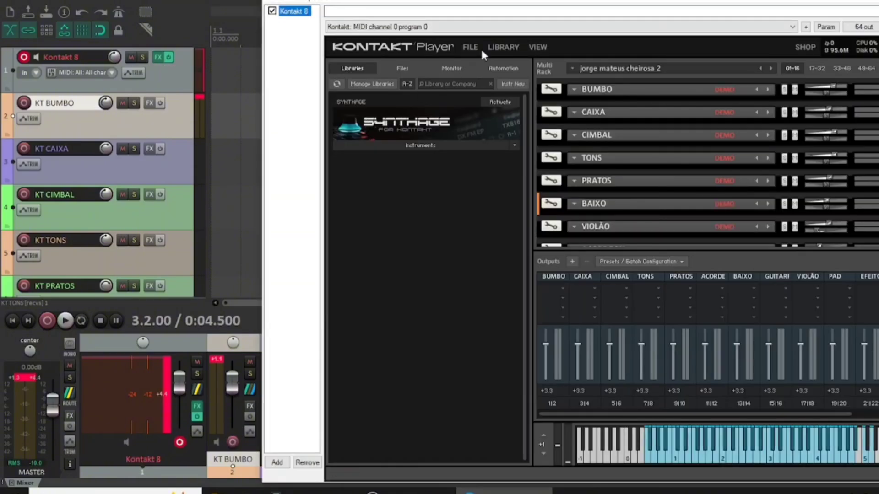
{"action": "mouse_move", "coordinate": [481, 54]}
{"action": "left_mouse_down"}
{"action": "mouse_move", "coordinate": [714, 33]}
{"action": "mouse_move", "coordinate": [492, 49]}
{"action": "left_mouse_up"}
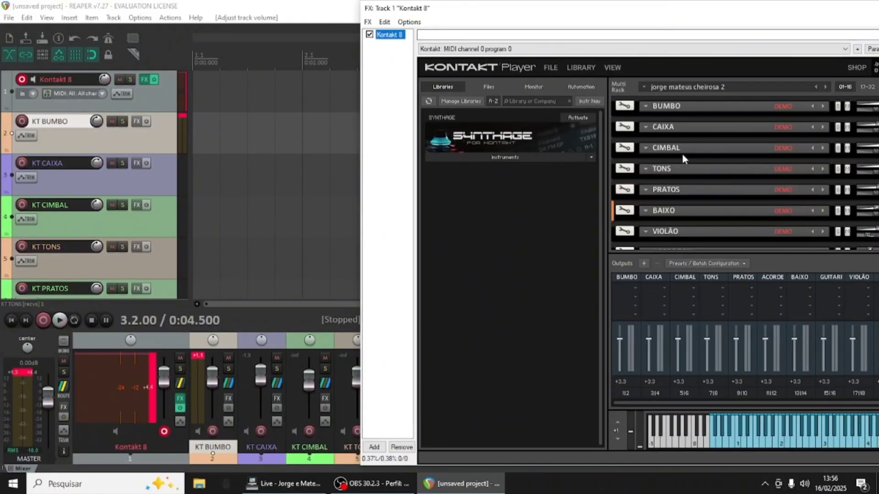
{"action": "left_click", "coordinate": [677, 135]}
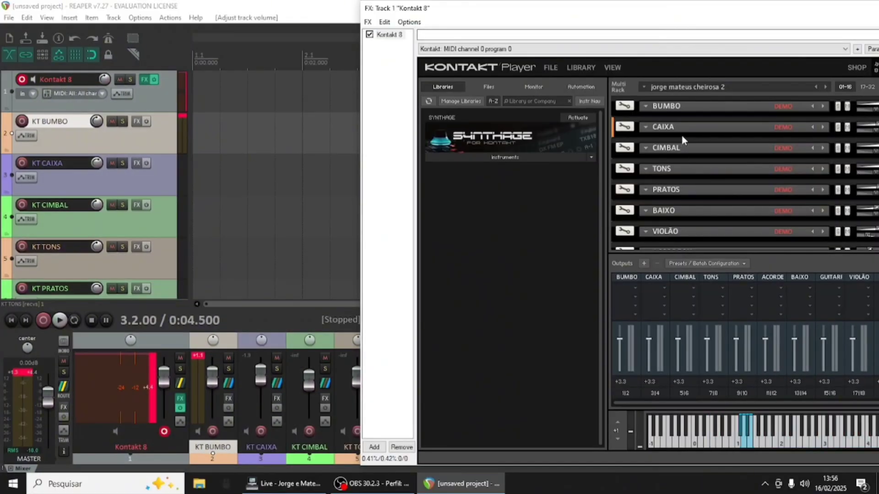
{"action": "left_click", "coordinate": [745, 445]}
{"action": "left_click", "coordinate": [744, 445]}
{"action": "left_click", "coordinate": [745, 445]}
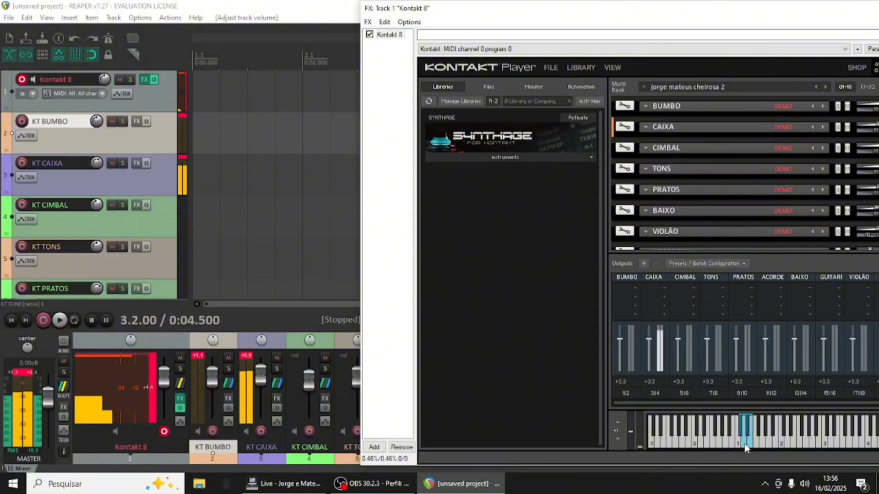
{"action": "left_click", "coordinate": [746, 446]}
{"action": "left_click", "coordinate": [746, 446]}
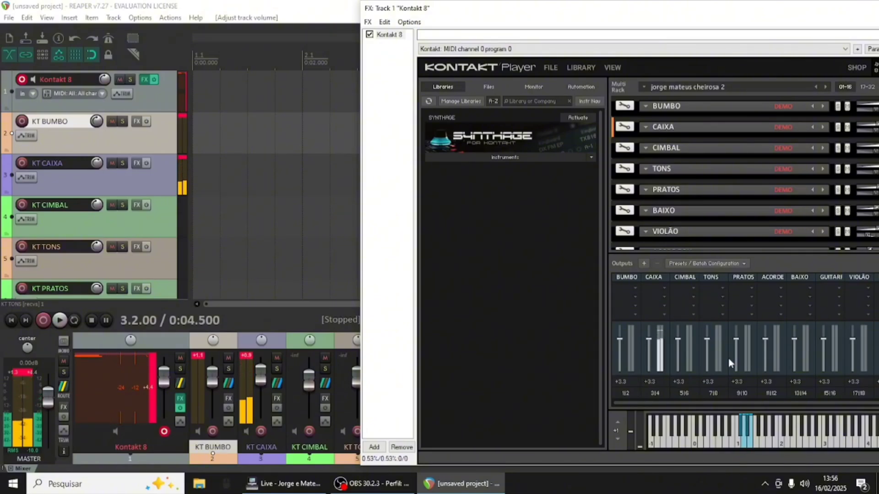
- Select the CIMBAL instrument in the multi rack and play its lowest mapped note repeatedly to test its output
{"action": "left_click", "coordinate": [644, 157]}
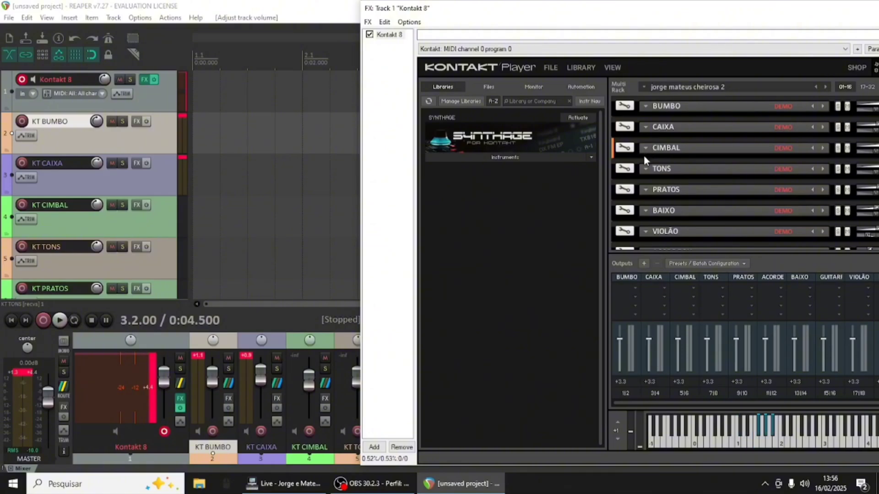
{"action": "left_click", "coordinate": [758, 437]}
{"action": "left_click", "coordinate": [758, 437]}
{"action": "left_click", "coordinate": [758, 437]}
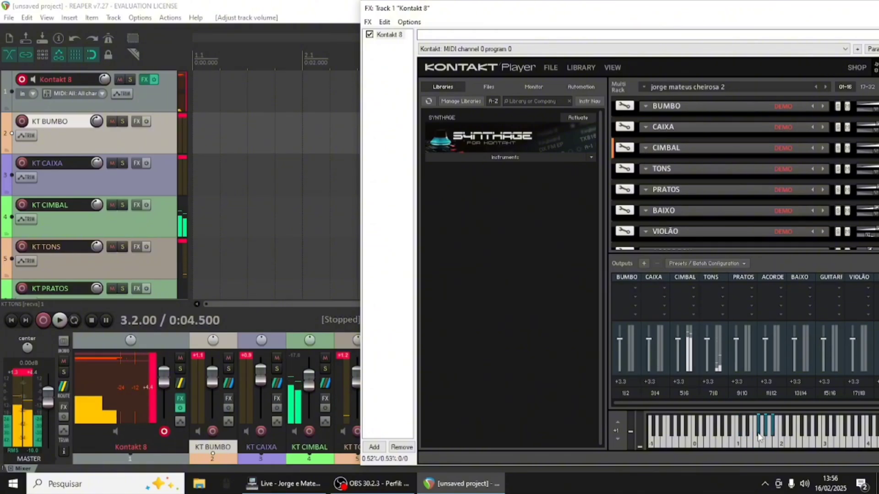
{"action": "left_click", "coordinate": [758, 437]}
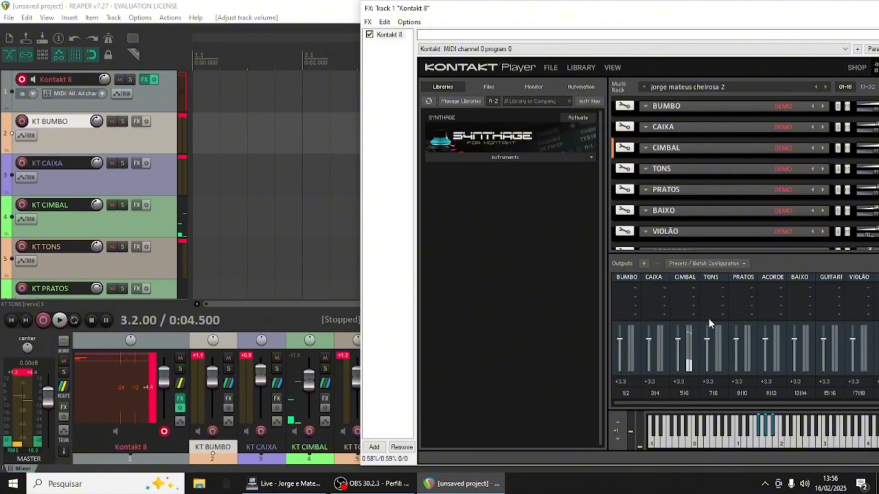
- Play the TONS instrument's mapped note several times to test its output, and close the Kontakt 8 window
{"action": "left_click", "coordinate": [672, 179]}
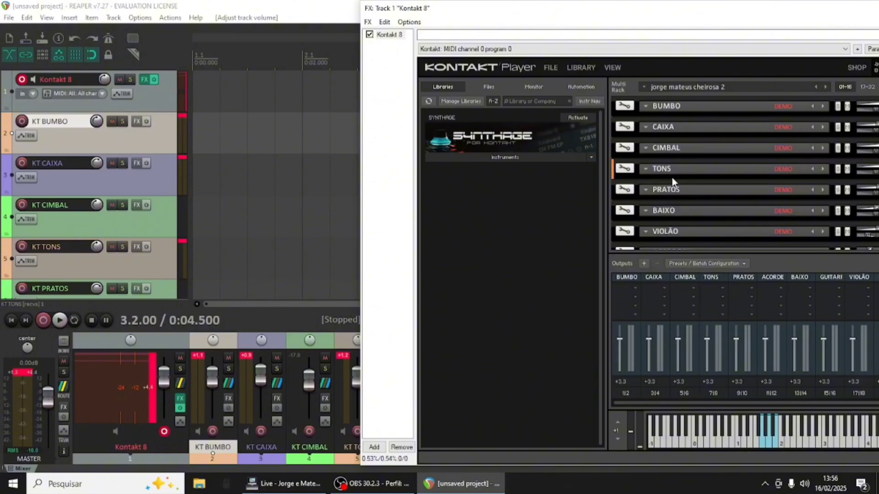
{"action": "left_click", "coordinate": [770, 446]}
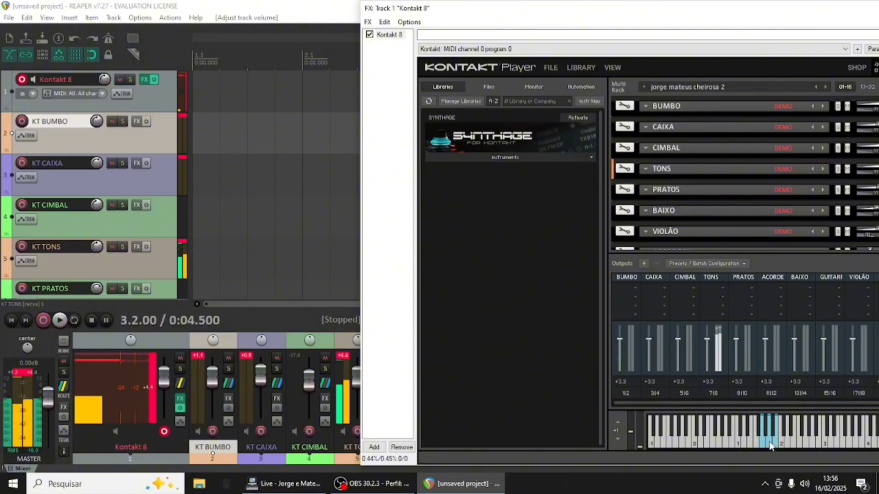
{"action": "left_click", "coordinate": [771, 447]}
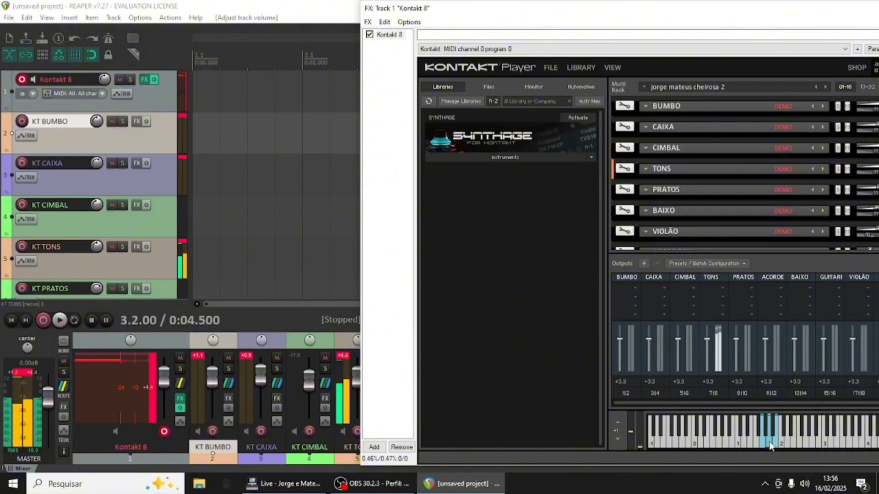
{"action": "left_click", "coordinate": [770, 446]}
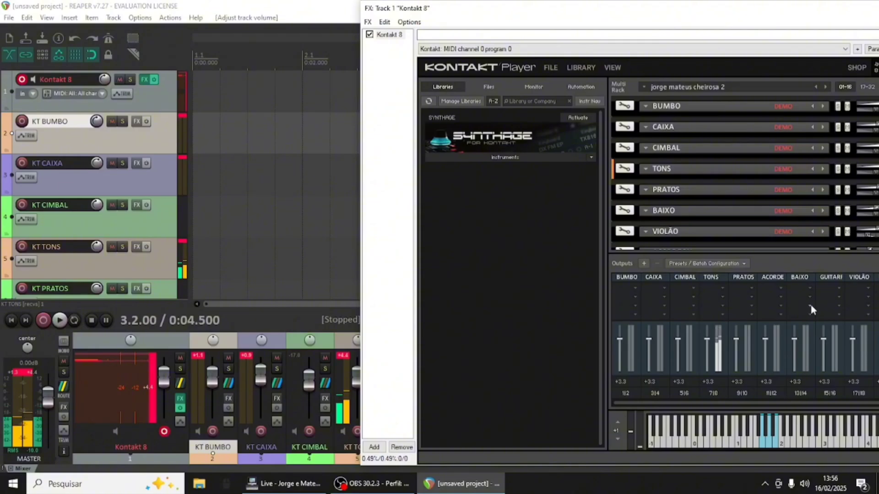
{"action": "left_click_drag", "start_coordinate": [738, 16], "coordinate": [545, 20]}
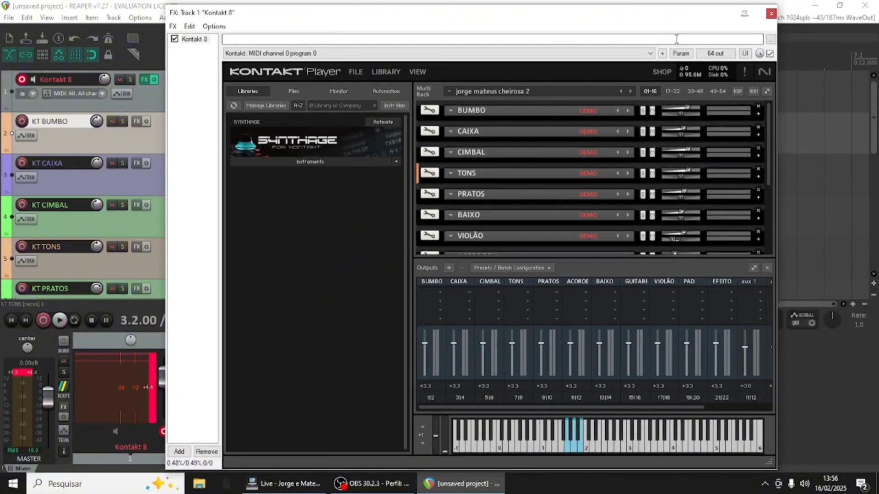
{"action": "left_click", "coordinate": [770, 15]}
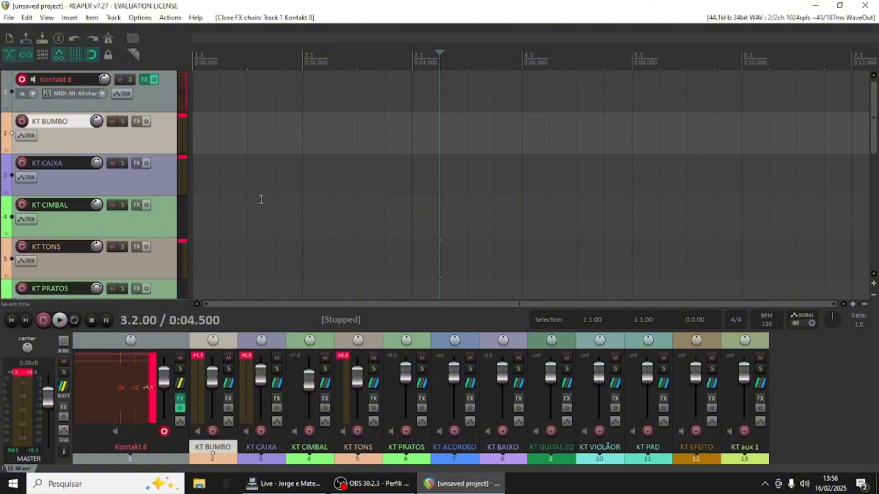
- Open the list of project file commands
{"action": "left_click", "coordinate": [10, 18]}
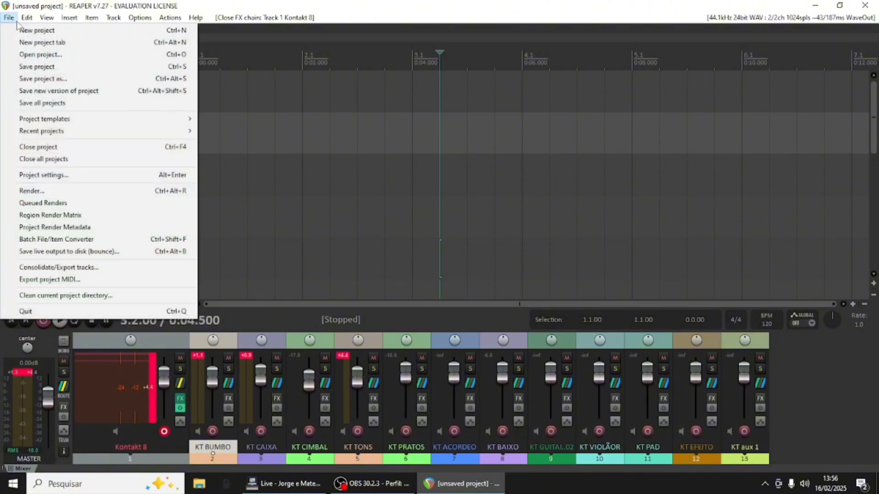